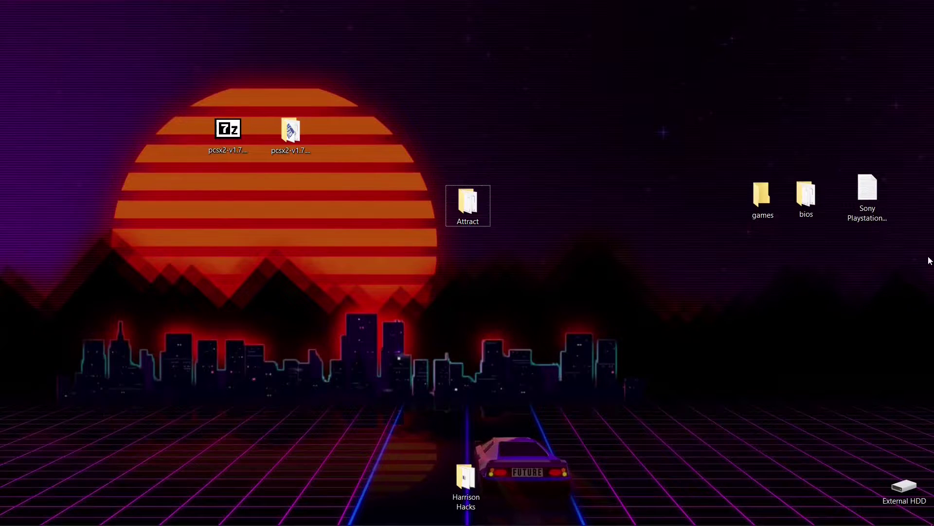
Copy the entire contents of the Sony Playstation 2 EXAMPLE text file on the desktop and close the file.
double_click(868, 192)
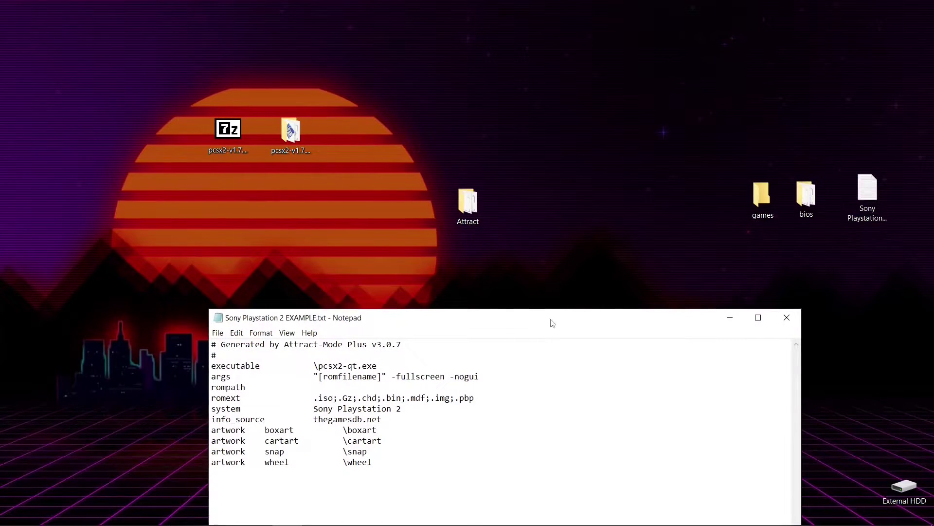
left_click_drag(552, 323, 614, 196)
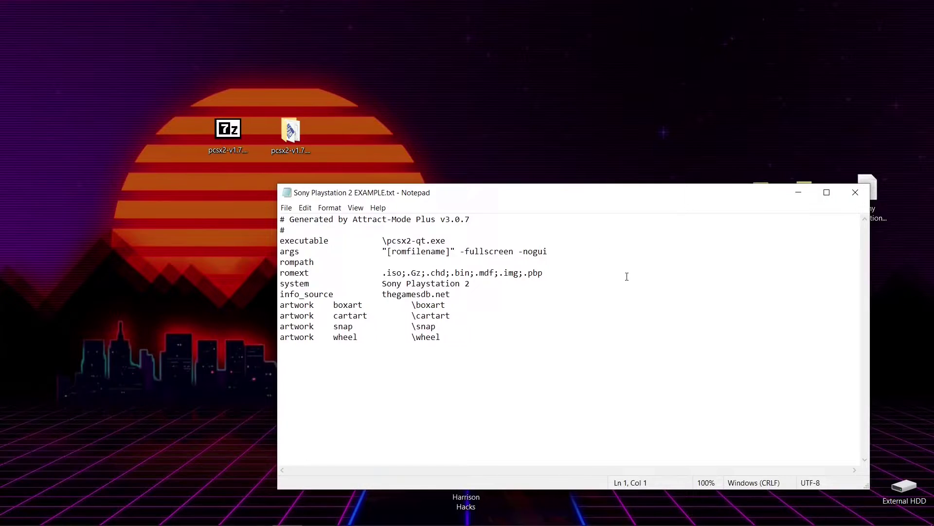
left_click(441, 337)
left_click_drag(441, 336, 266, 220)
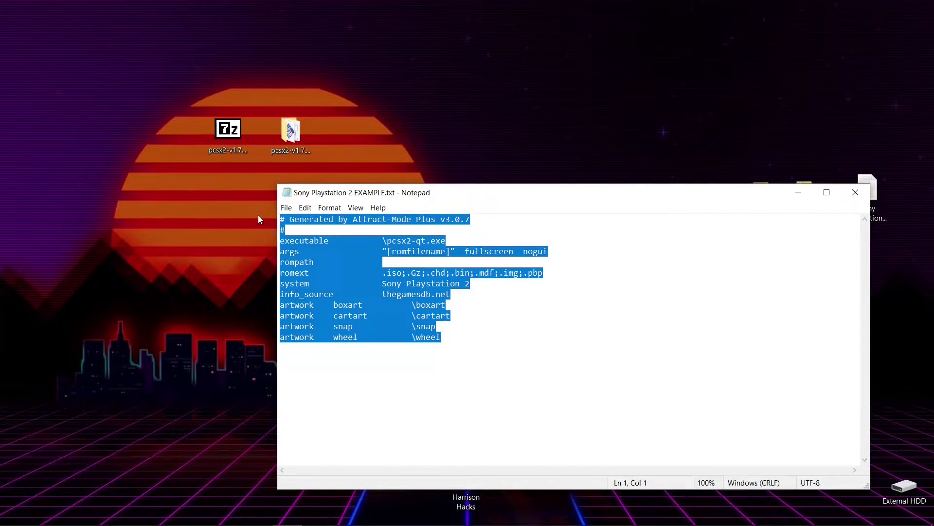
right_click(329, 263)
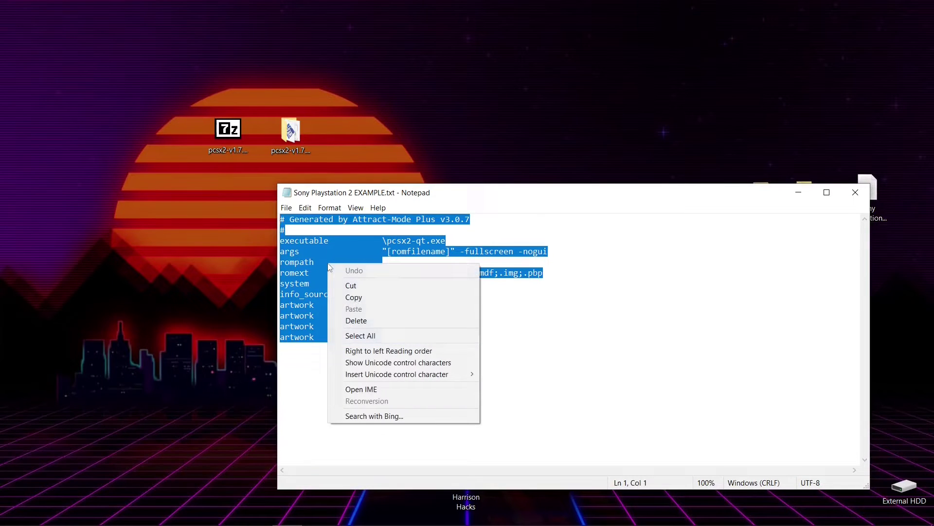
left_click(354, 298)
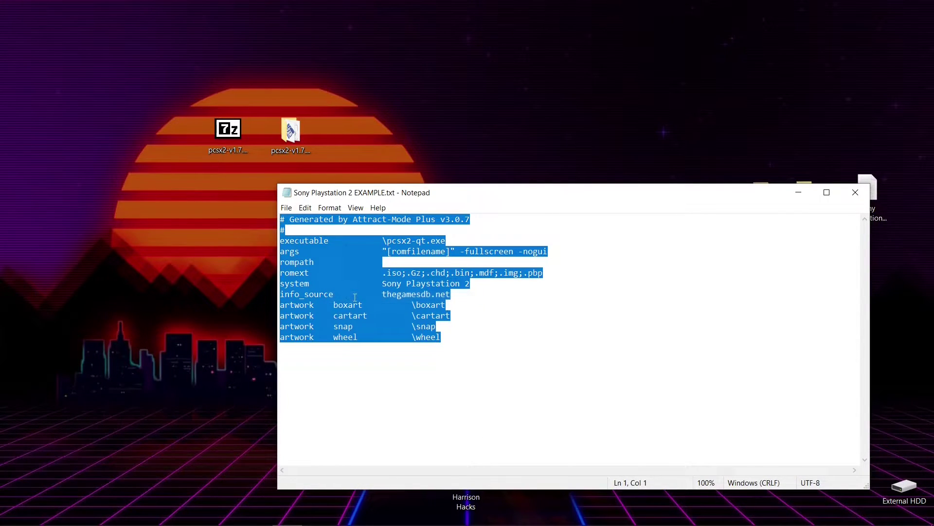
left_click(849, 192)
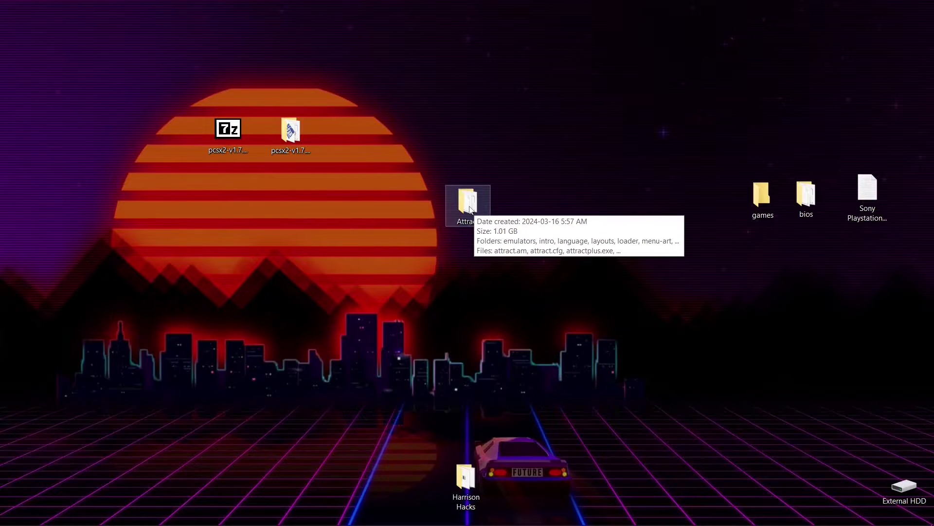
Create a new text document inside the emulators folder of the Attract folder, keeping its default name.
double_click(470, 209)
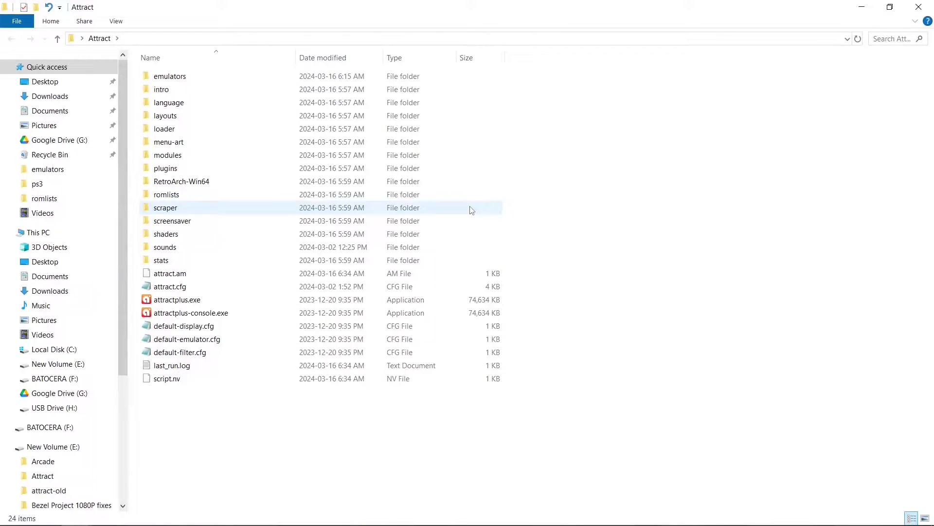
left_click(186, 81)
double_click(188, 83)
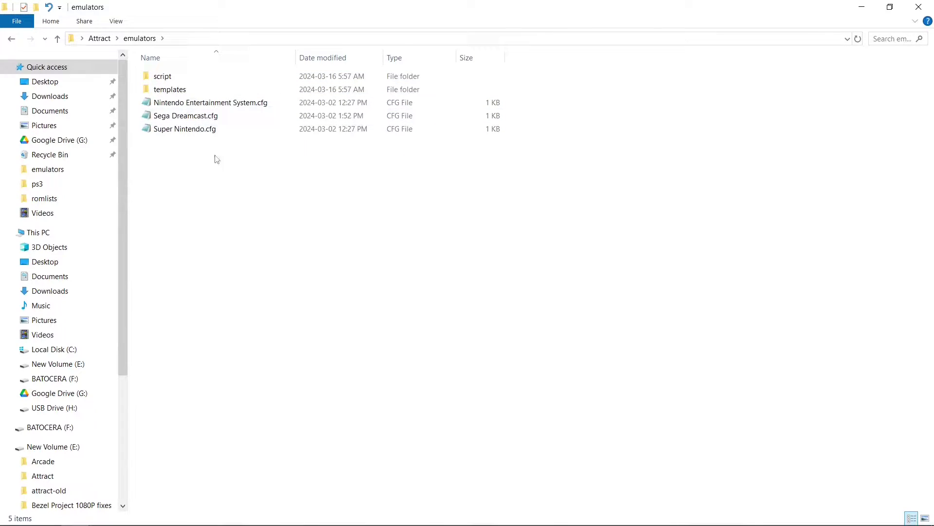
right_click(226, 183)
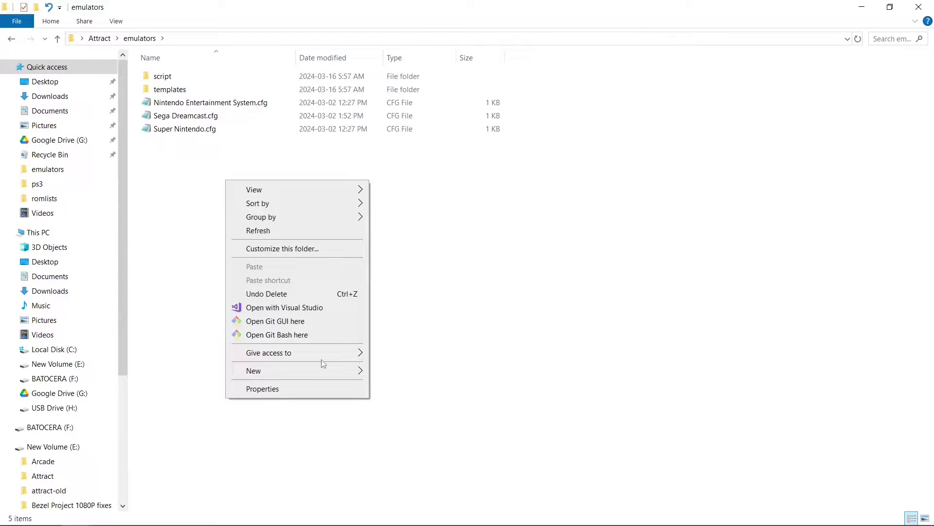
mouse_move(319, 370)
left_click(412, 498)
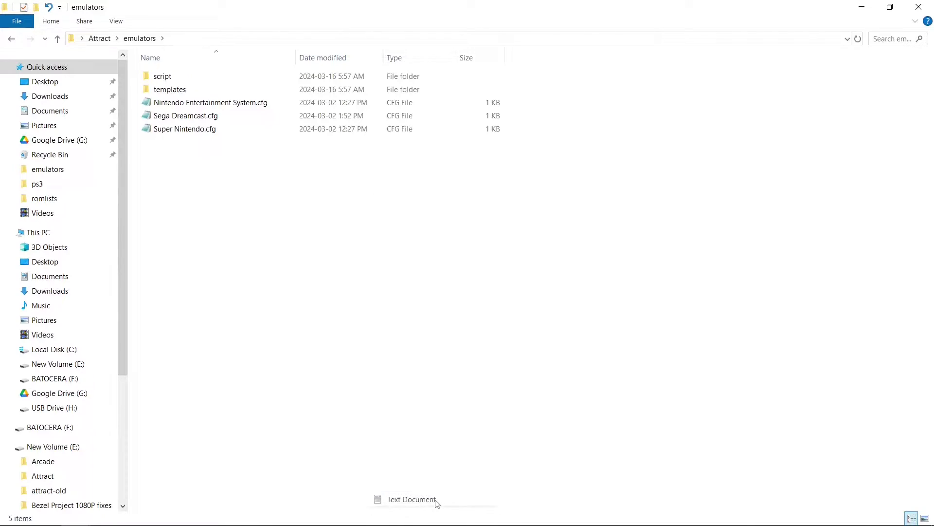
left_click(294, 250)
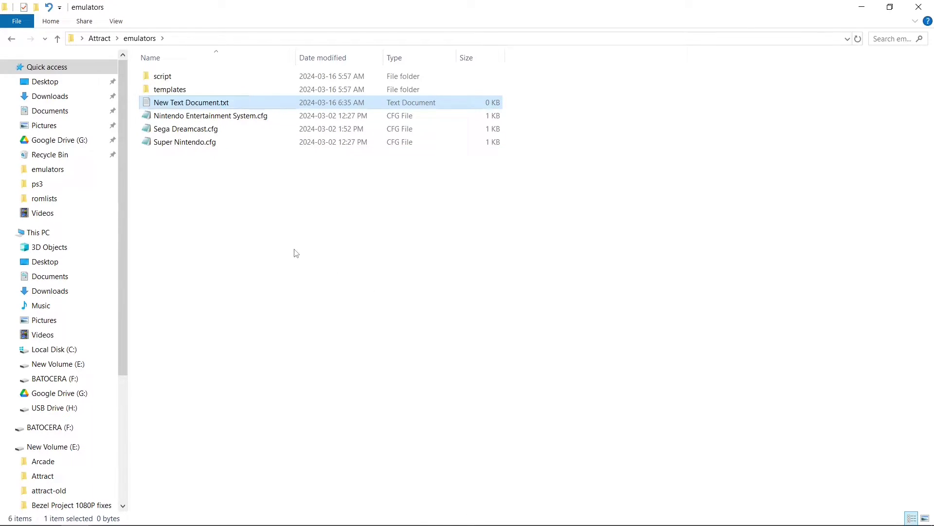
Open the new text document and paste the copied emulator configuration text into it.
double_click(203, 107)
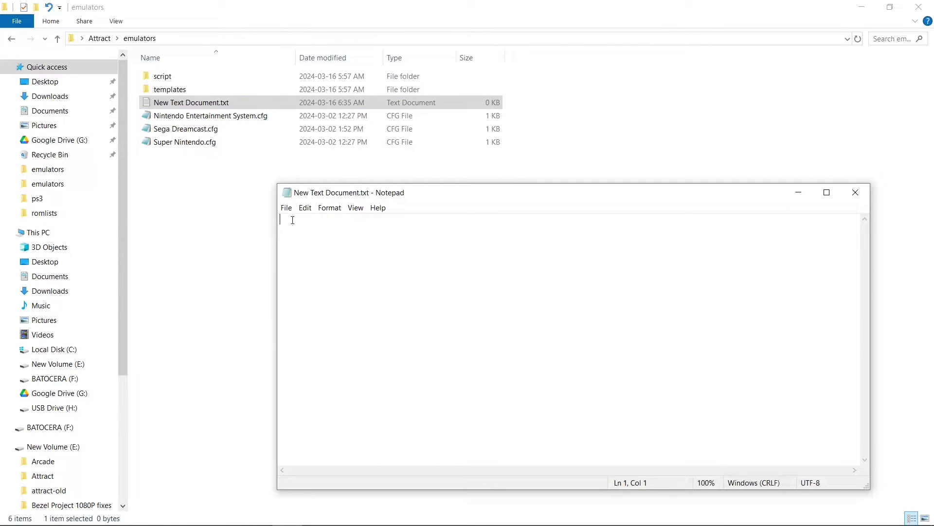
right_click(292, 220)
left_click(323, 264)
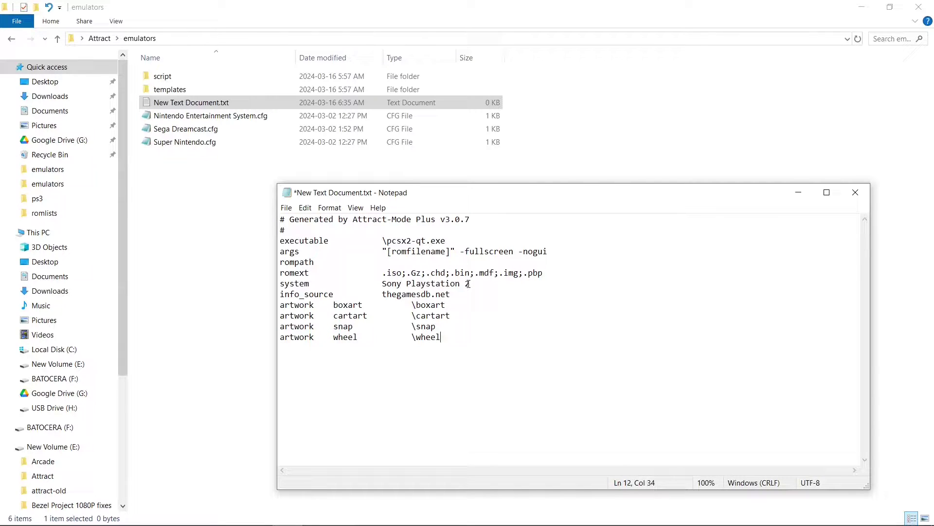
Copy the system name "Sony Playstation 2" from the pasted configuration, then save and close the document.
left_click_drag(469, 284, 381, 285)
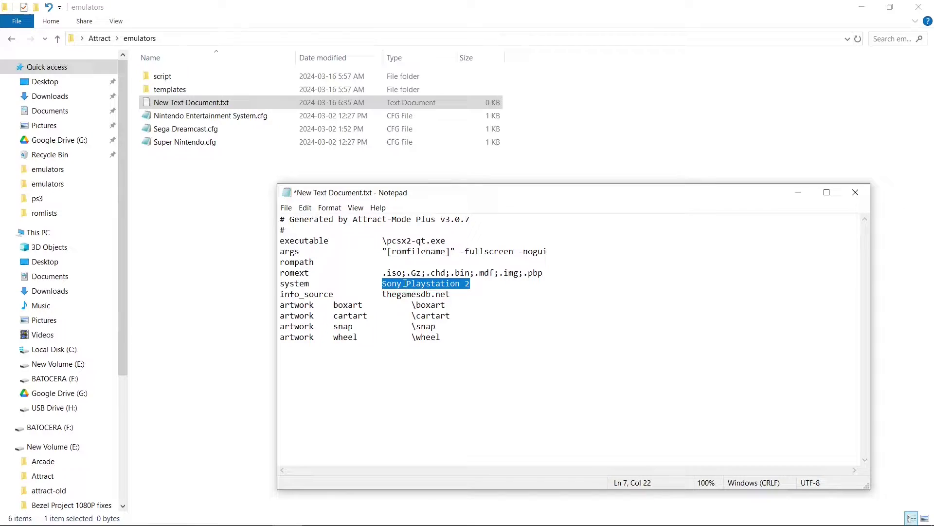
right_click(404, 284)
left_click(442, 317)
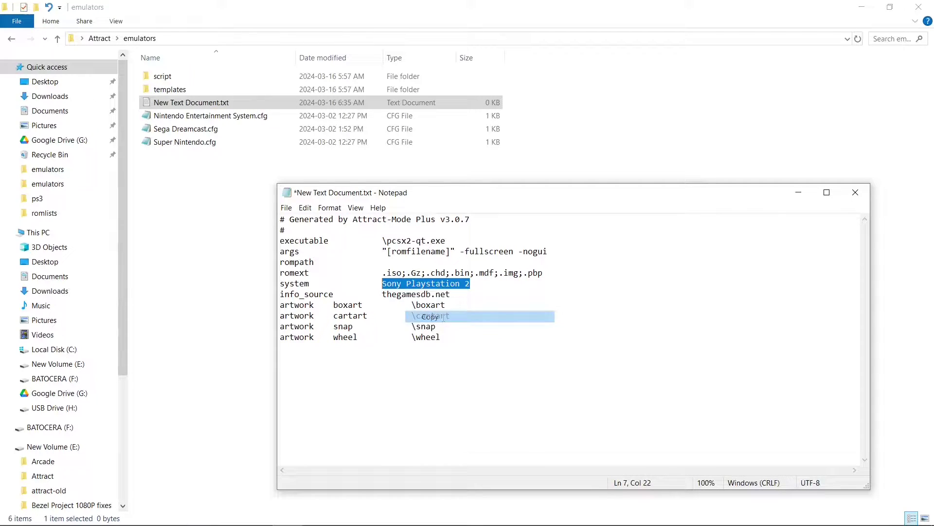
left_click(287, 208)
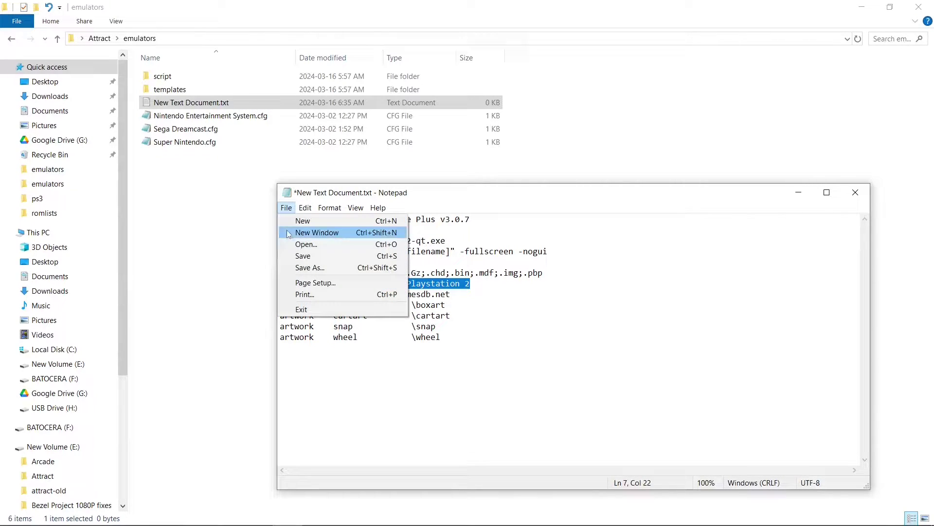
left_click(290, 255)
left_click(852, 193)
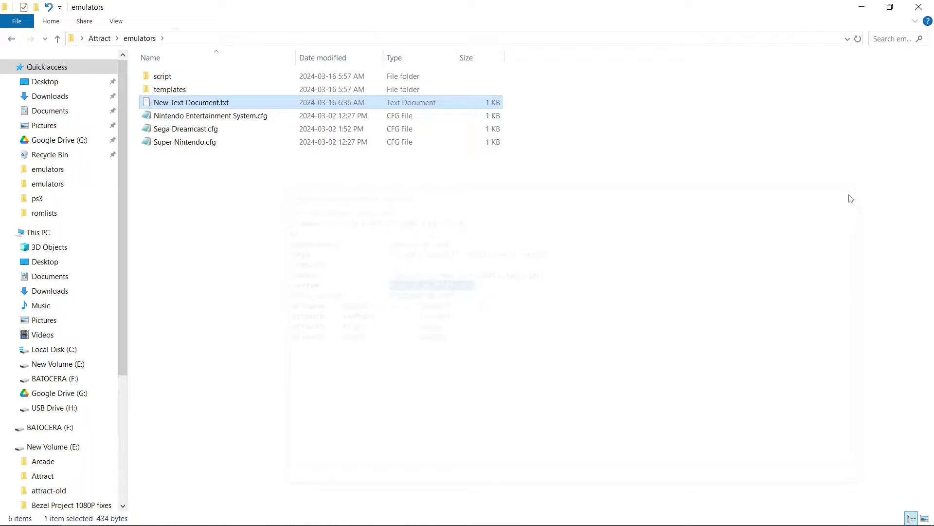
Rename the new text document to "Sony Playstation 2.cfg", accept the extension change and close the emulators folder.
right_click(187, 105)
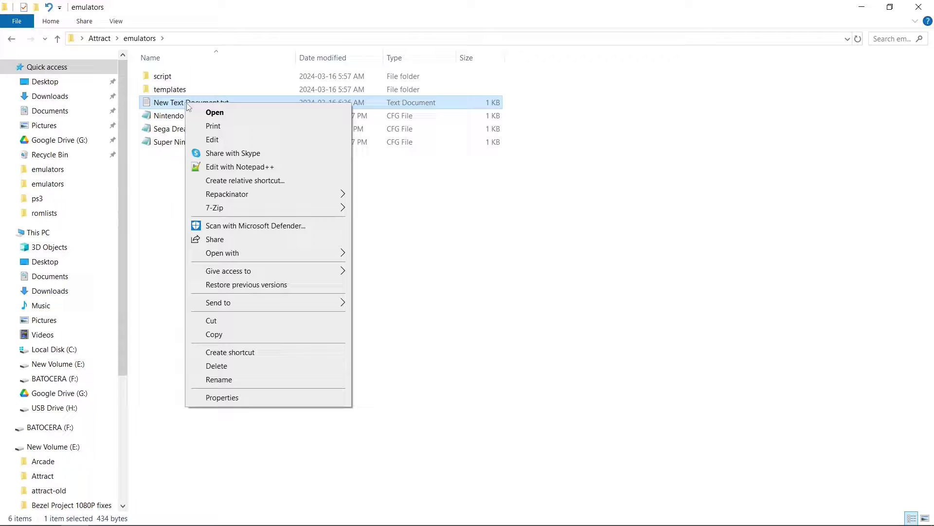
left_click(253, 384)
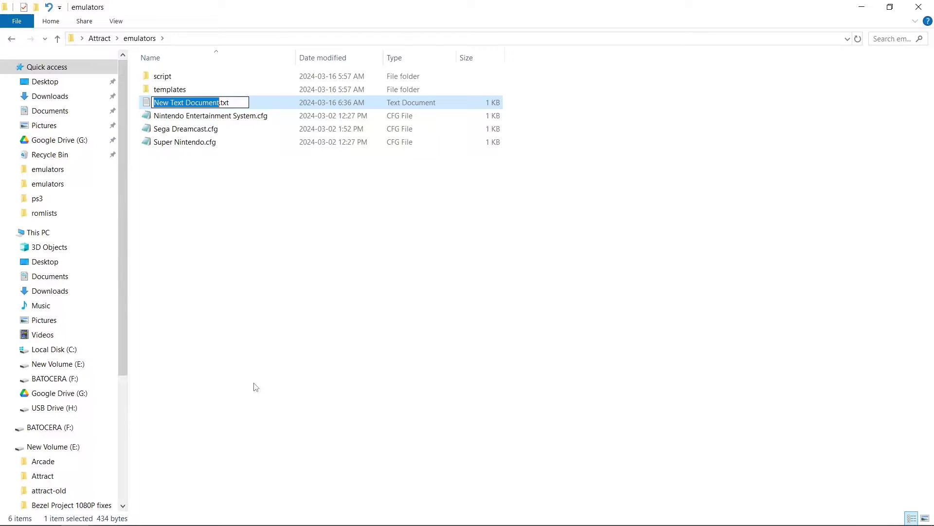
right_click(190, 104)
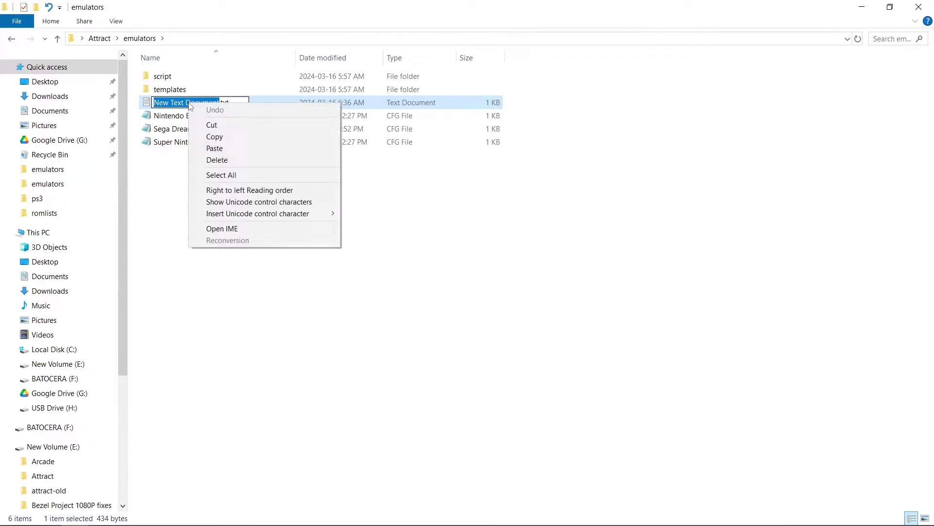
left_click(211, 148)
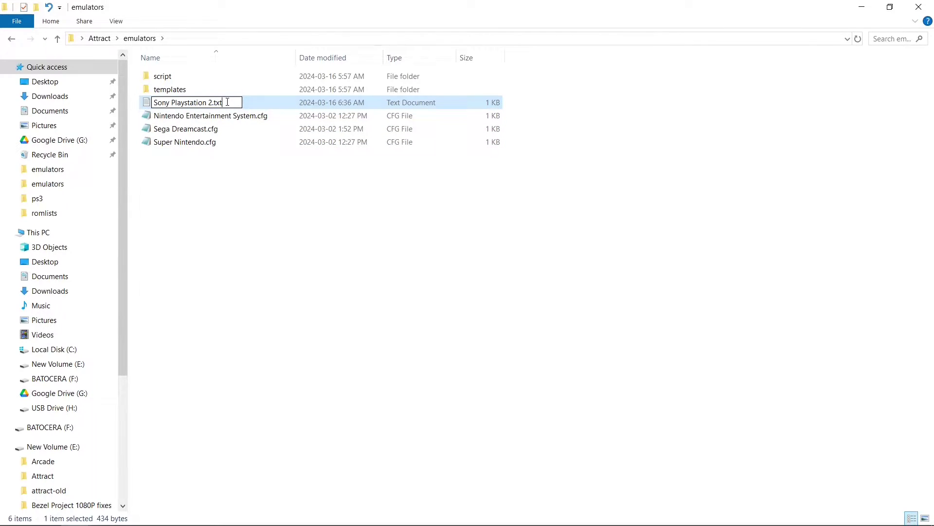
key("BackSpace")
key("BackSpace")
key("BackSpace")
type("cfg")
key("Return")
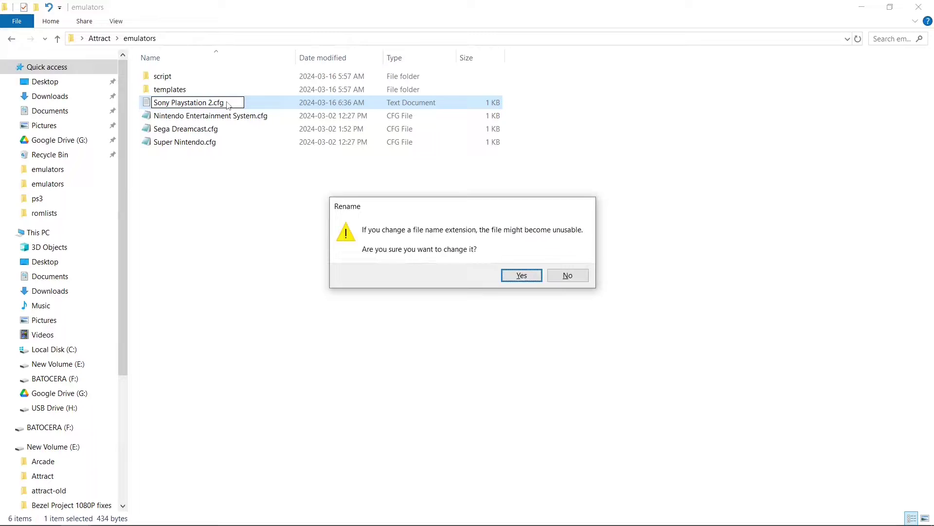
left_click(509, 276)
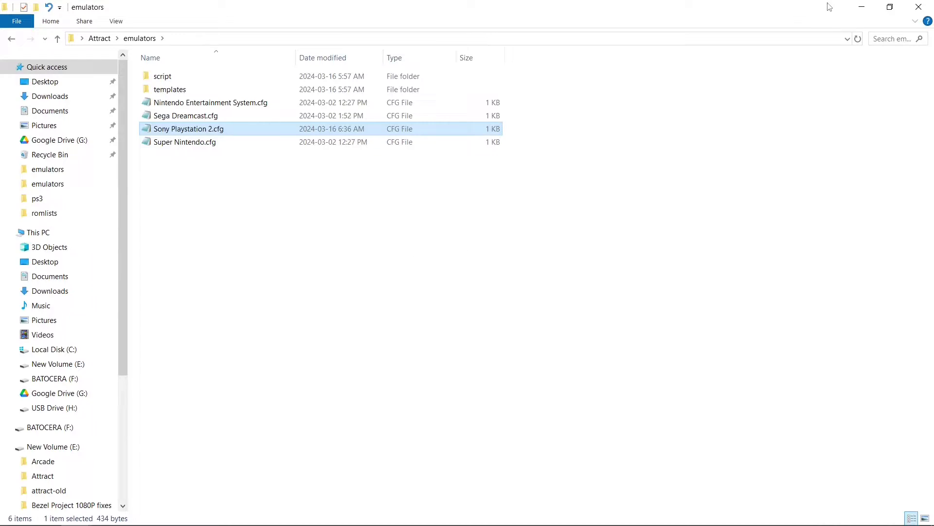
left_click(919, 5)
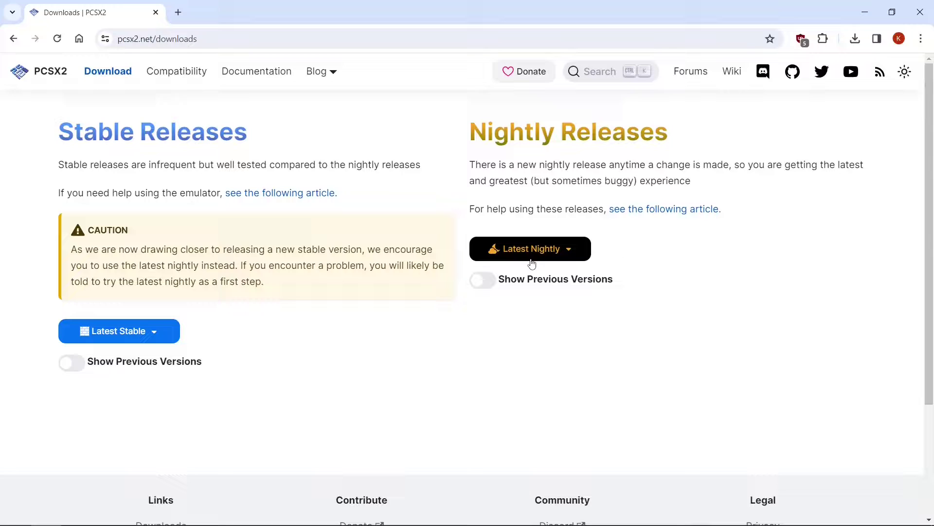
Open the latest nightly download options on the PCSX2 site and extract the desktop's pcsx2-v1.7.5617-windows-x64-Qt archive into a folder of the same name.
left_click(573, 255)
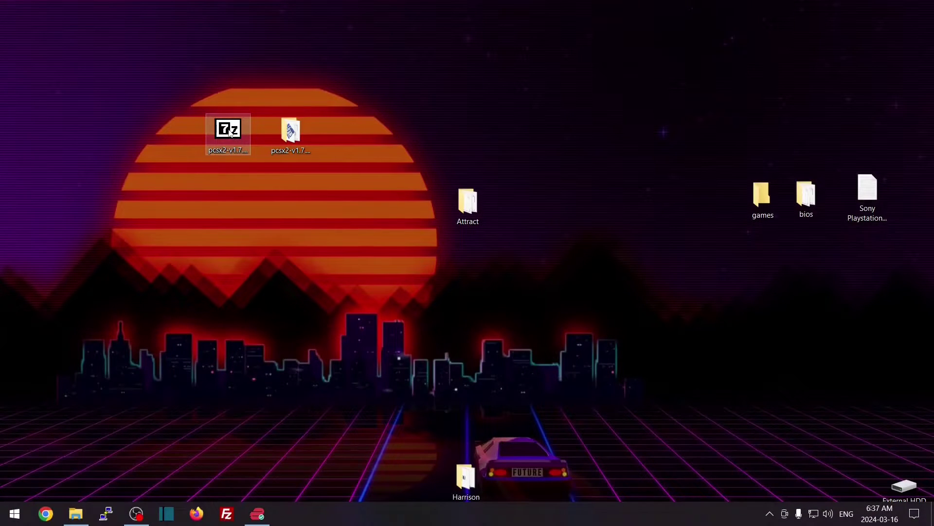
left_click(223, 159)
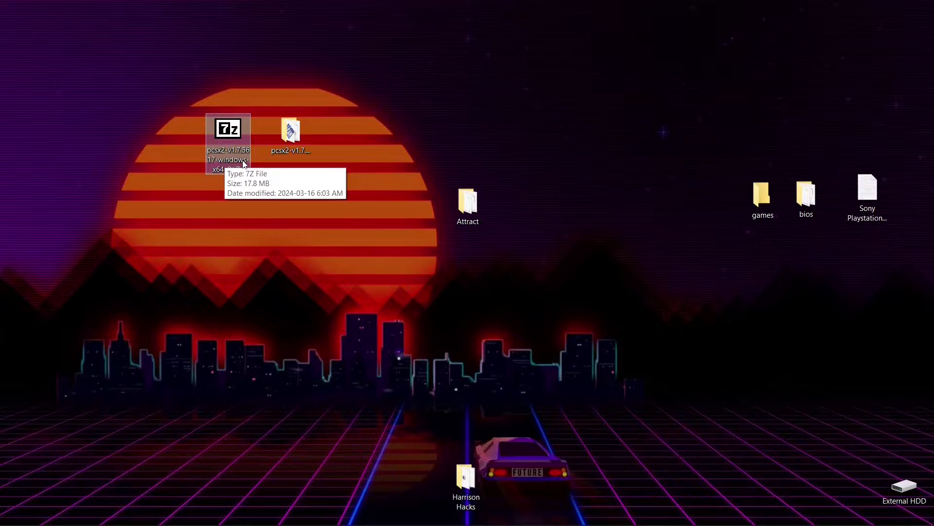
right_click(235, 134)
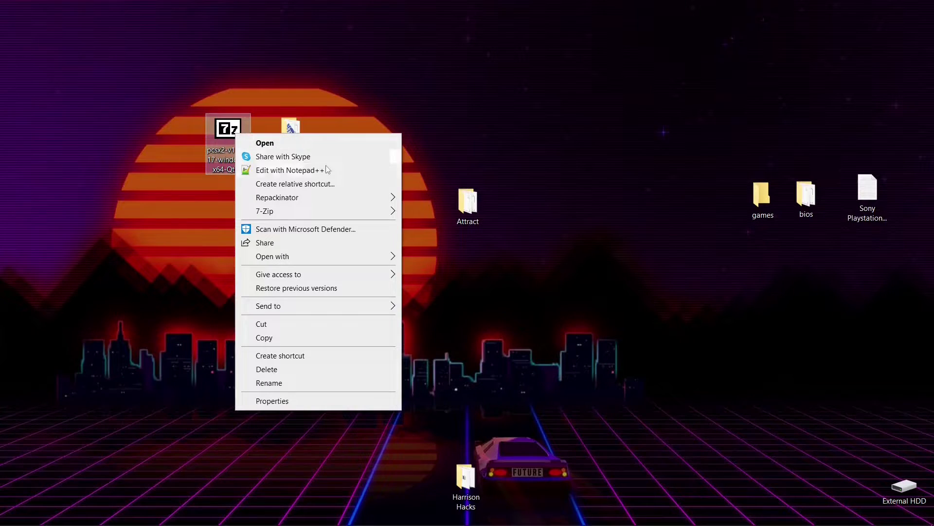
mouse_move(377, 211)
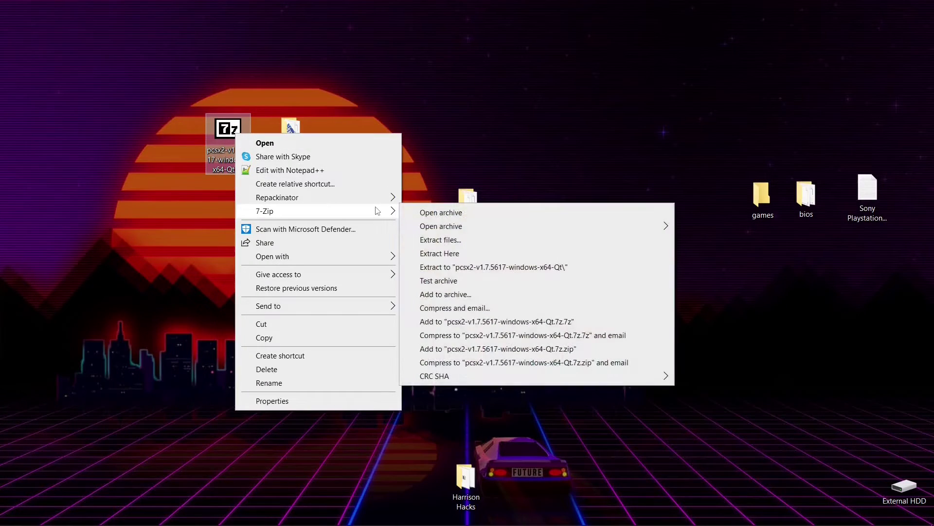
left_click(447, 267)
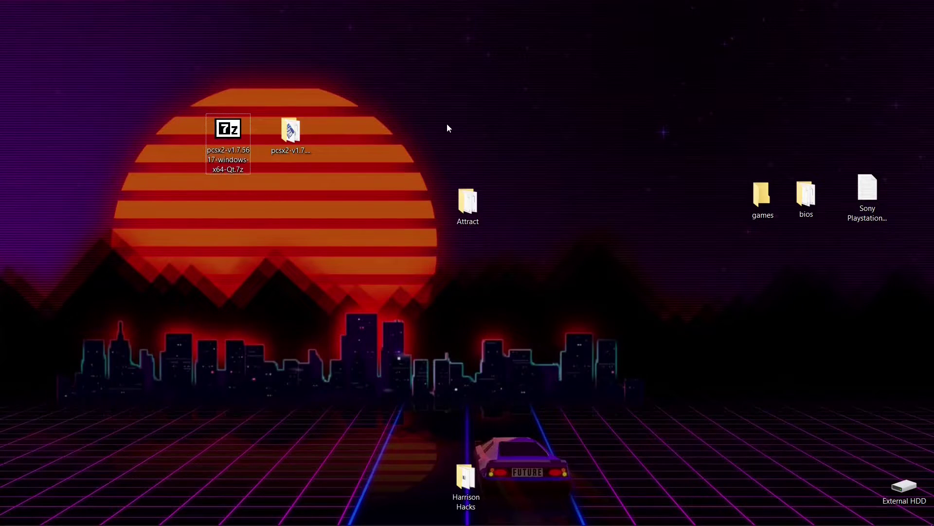
Rename the extracted PCSX2 folder to "pcsx2" and move it into the Attract folder.
left_click(296, 137)
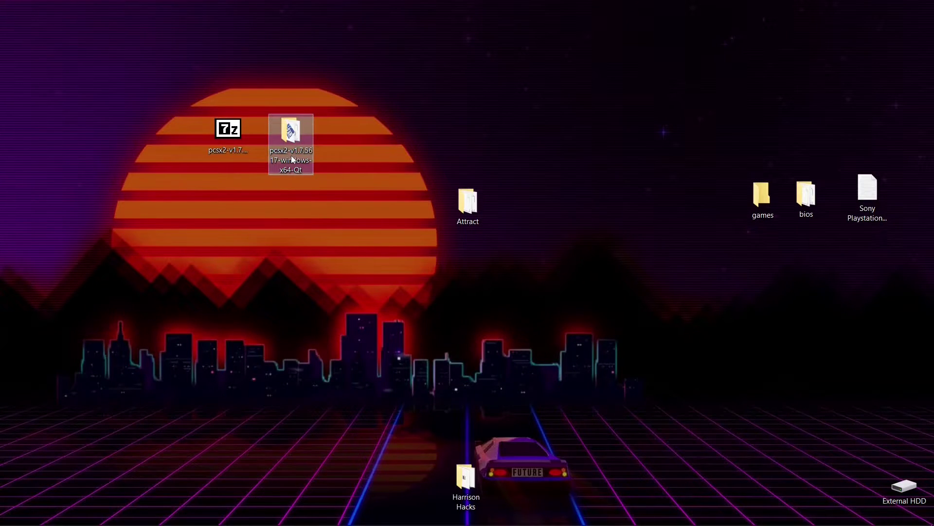
right_click(292, 160)
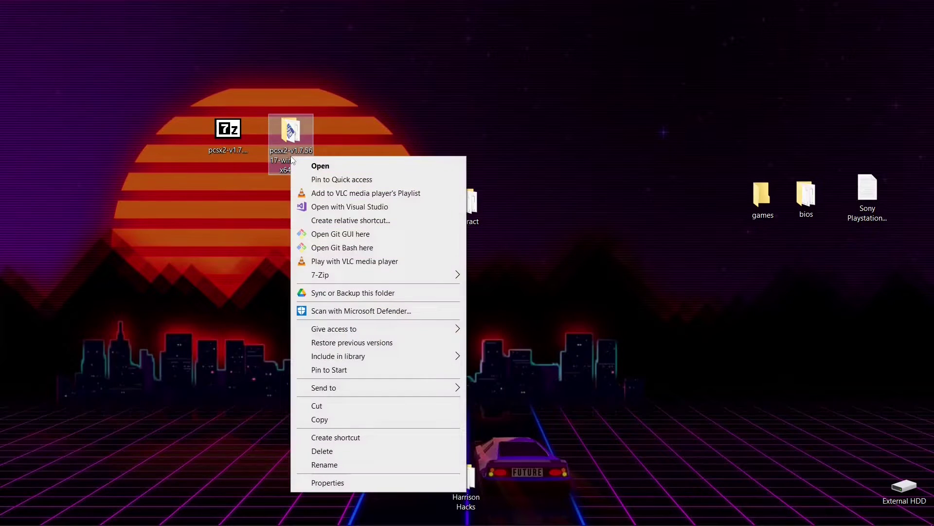
left_click(317, 465)
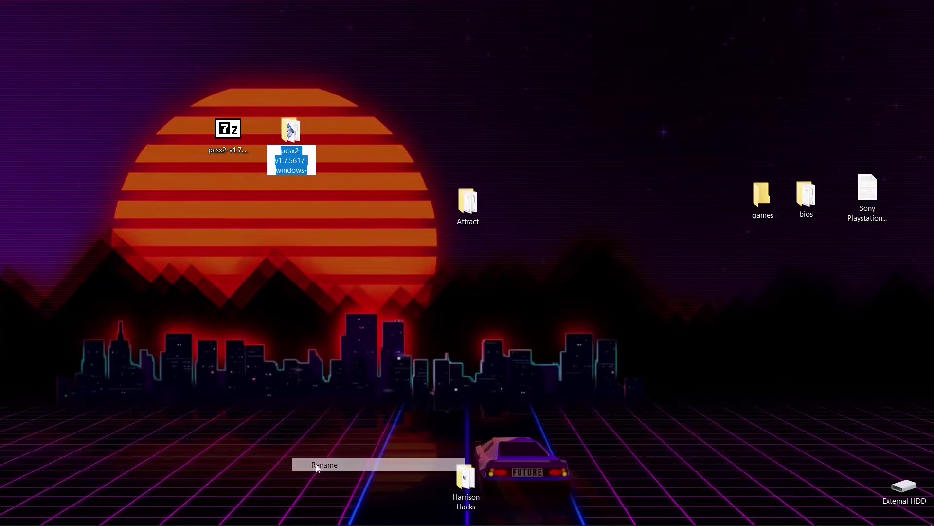
type("pc")
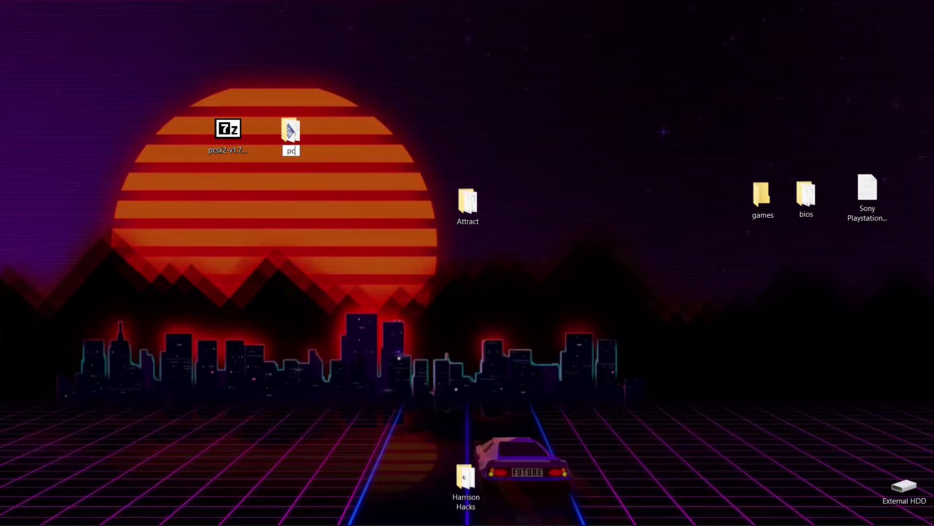
type("sx2")
key("Return")
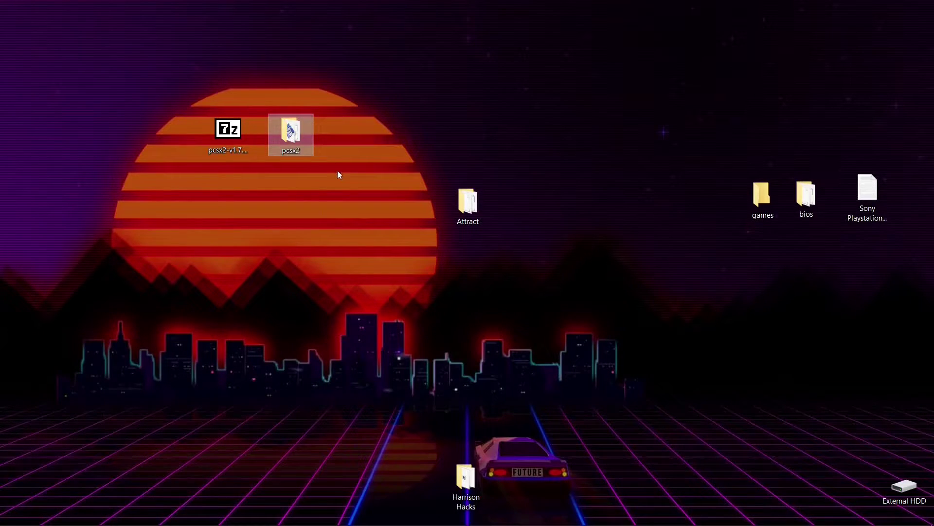
left_click_drag(287, 136, 471, 200)
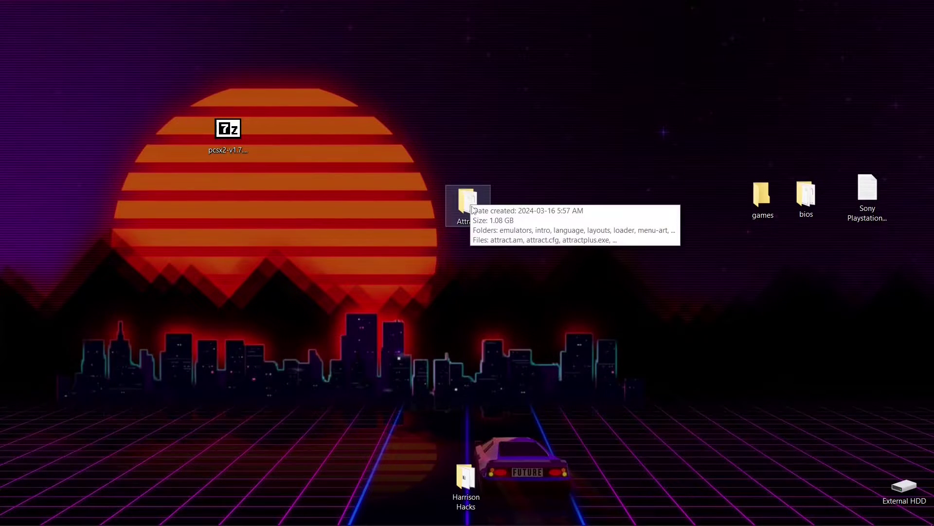
Create a new text document in the pcsx2 folder inside the Attract folder.
double_click(473, 208)
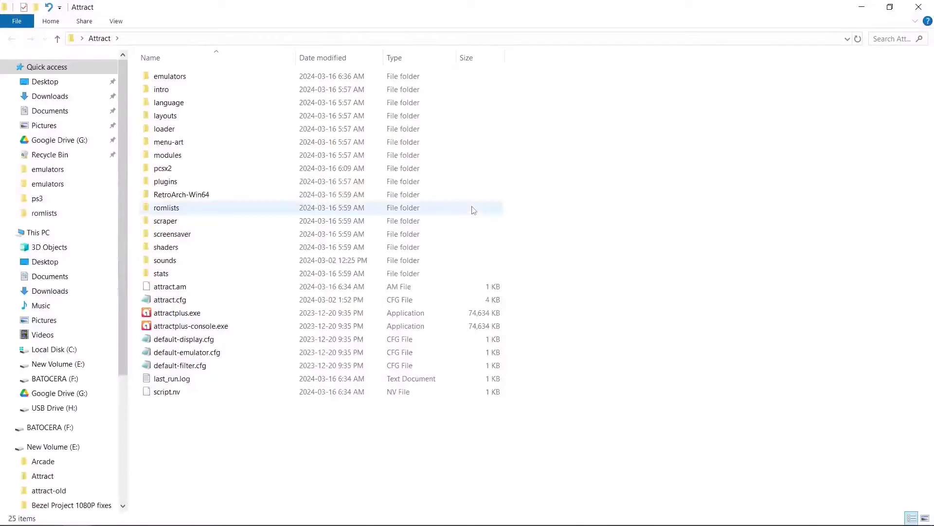
double_click(164, 170)
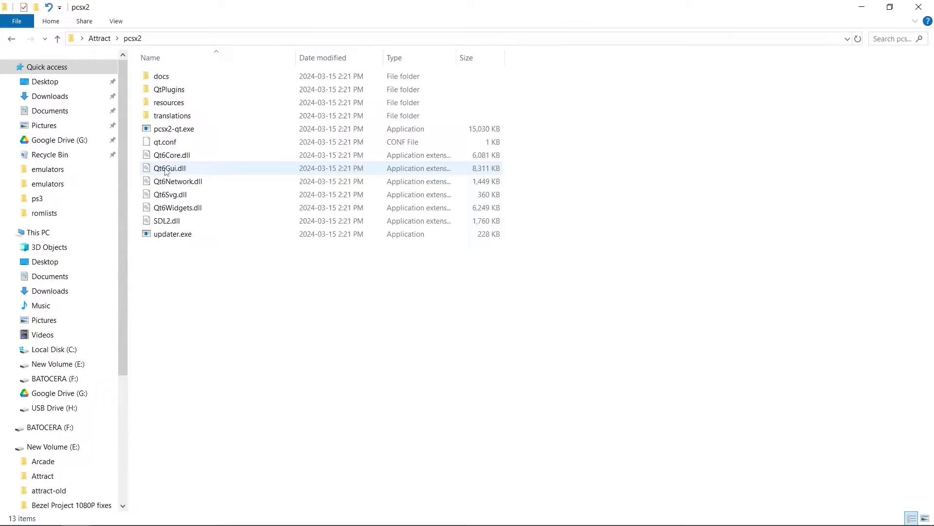
right_click(226, 352)
mouse_move(338, 323)
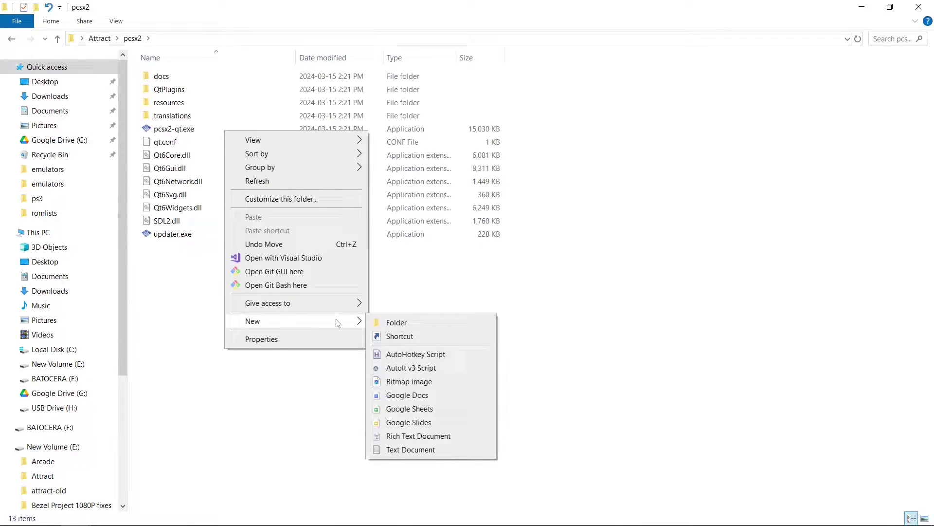
left_click(404, 448)
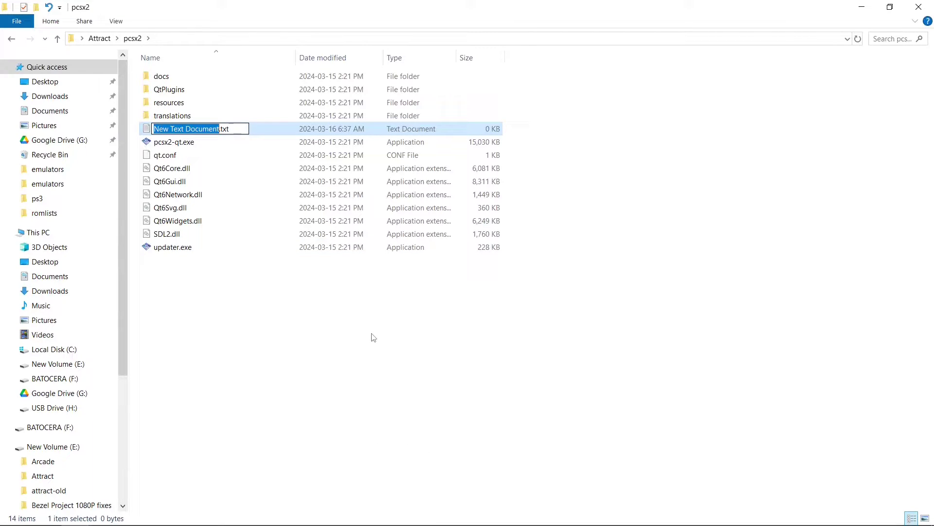
Rename the new text document to "portable.ini" and accept the extension change.
type("po")
type("rtabl")
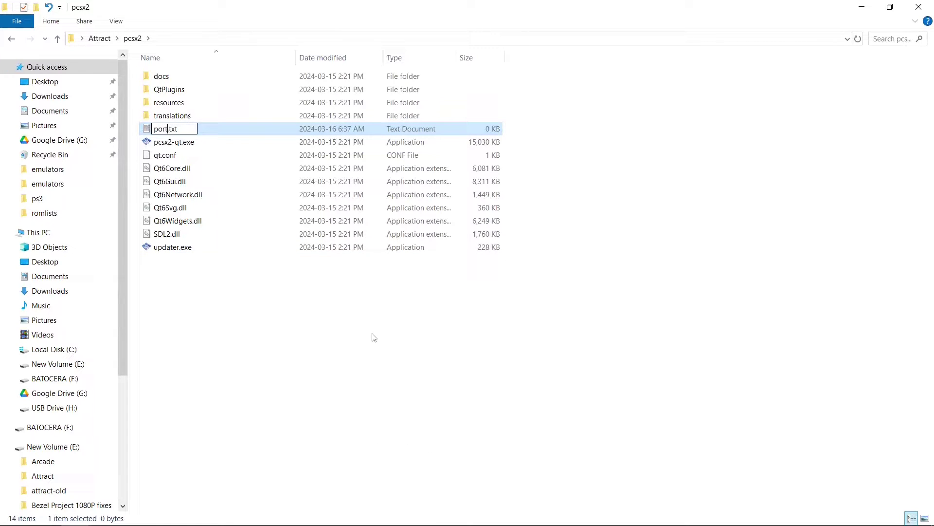
type("e")
key("BackSpace")
key("BackSpace")
key("BackSpace")
type("ini")
key("Return")
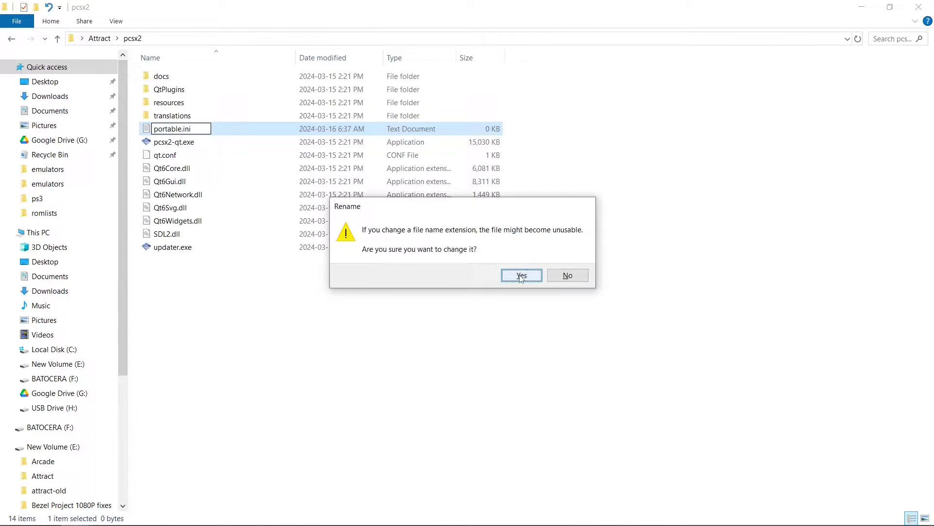
left_click(521, 276)
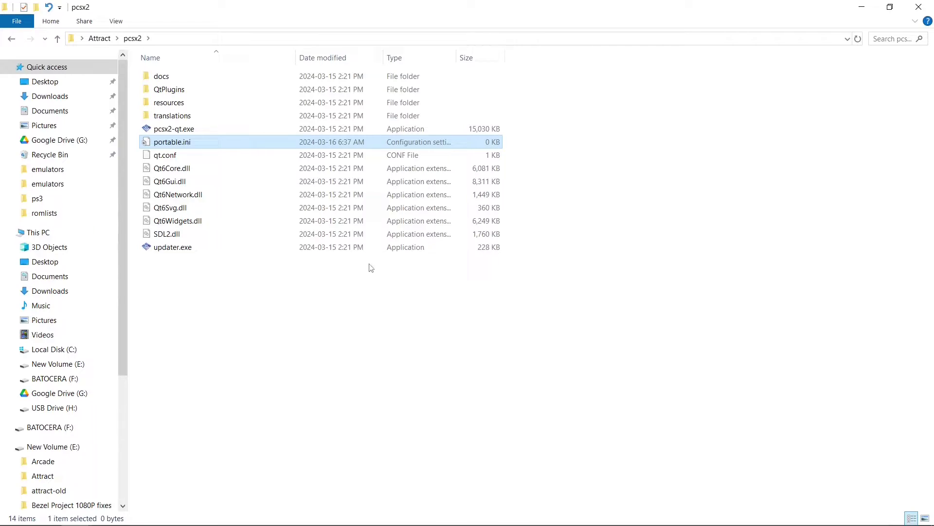
Run pcsx2-qt.exe once to generate its data folders, then close the setup wizard without going through it.
double_click(170, 130)
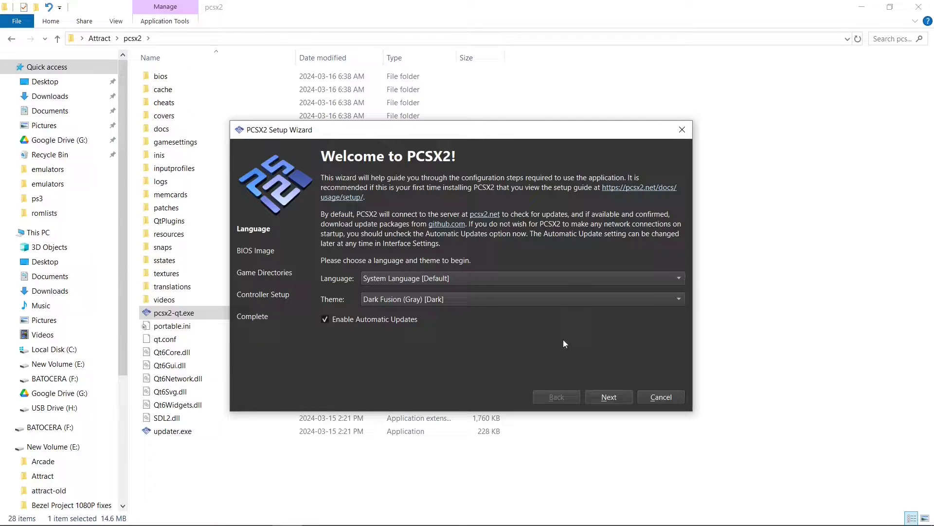
left_click(680, 129)
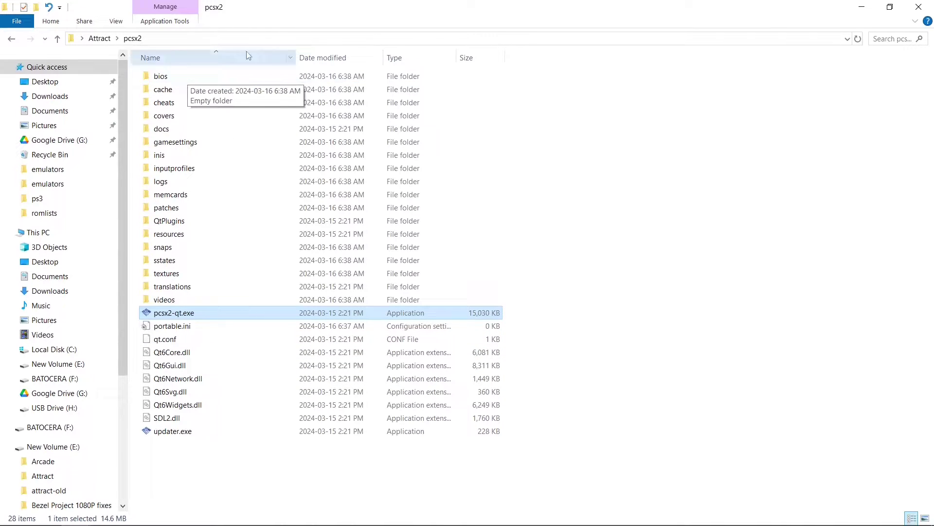
Arrange the pcsx2 folder and the desktop's bios folder side by side.
left_click_drag(273, 7, 2, 96)
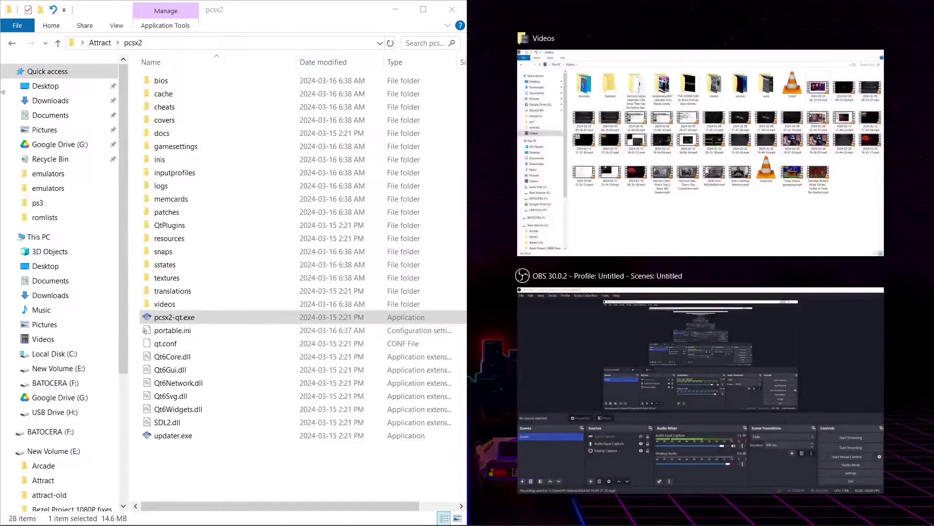
left_click(506, 16)
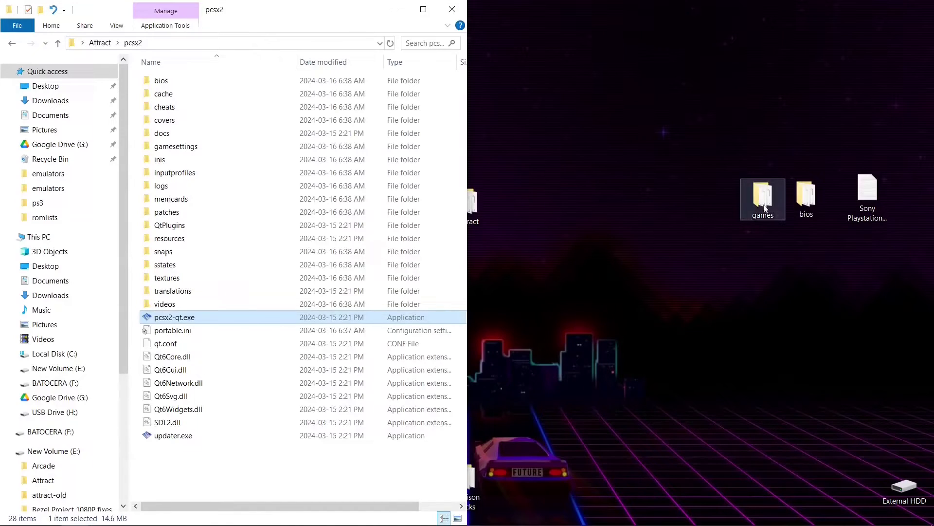
double_click(809, 201)
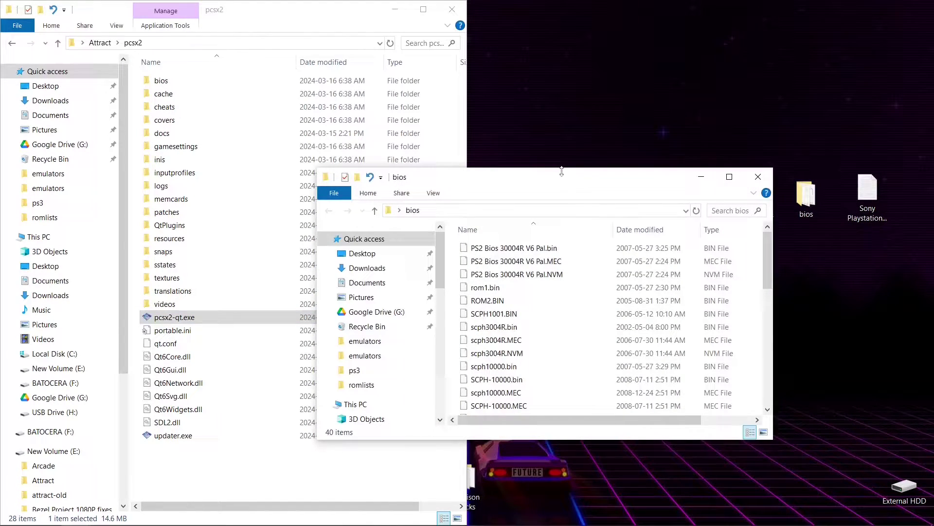
left_click_drag(554, 176, 933, 199)
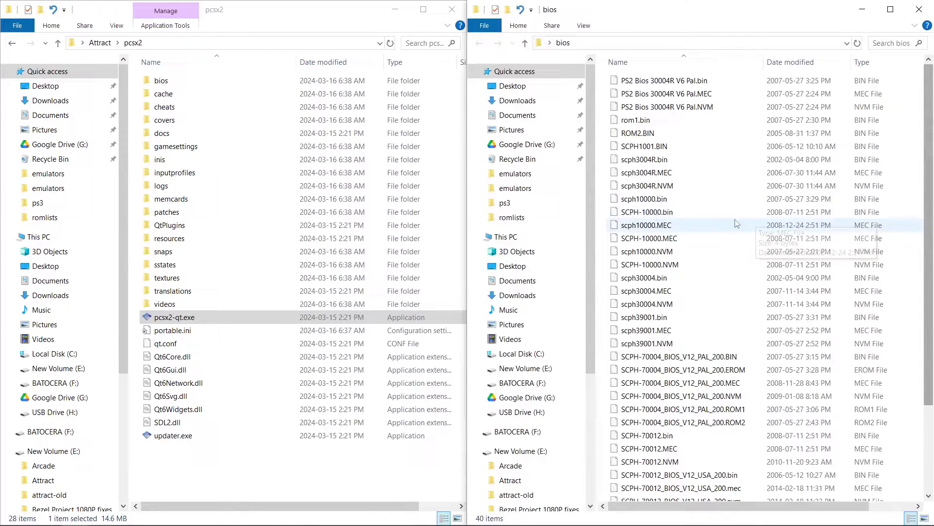
Move all files from the desktop's bios folder into the bios folder inside pcsx2.
double_click(197, 81)
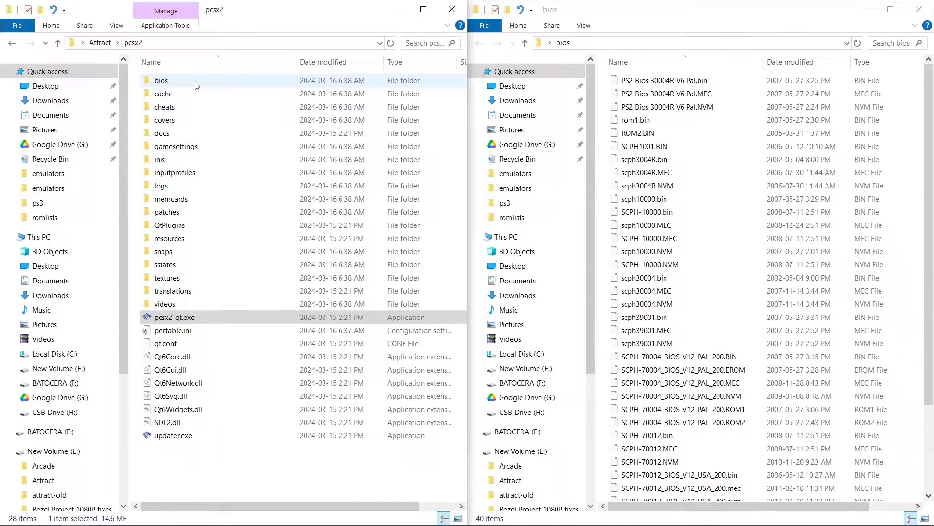
left_click(659, 174)
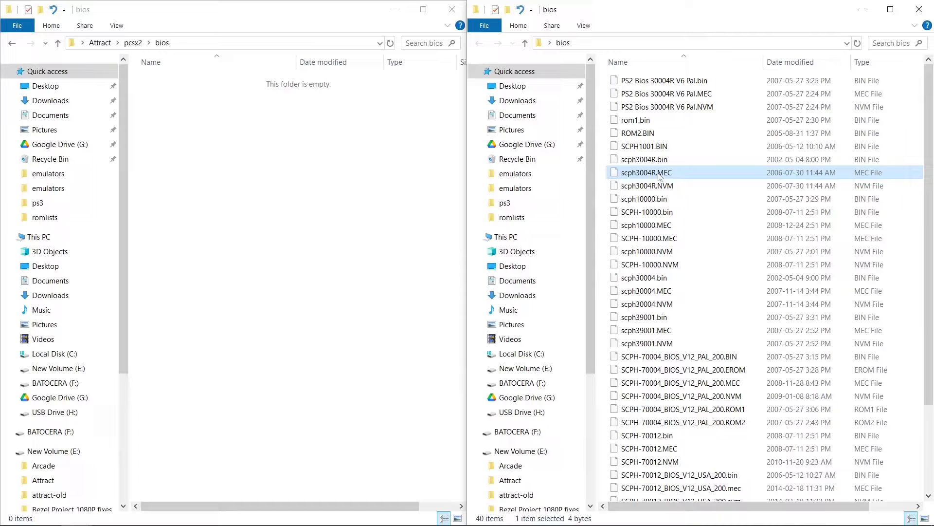
key("ctrl+a")
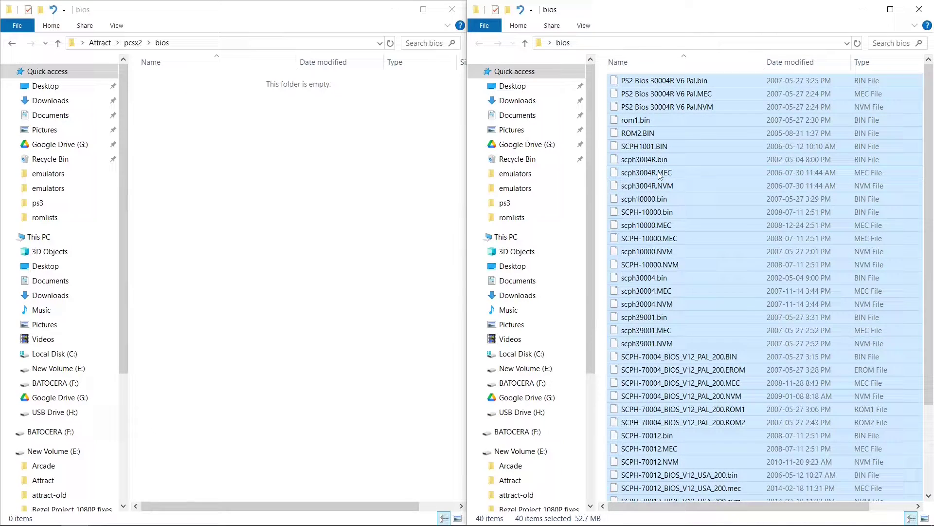
left_click_drag(660, 174, 304, 232)
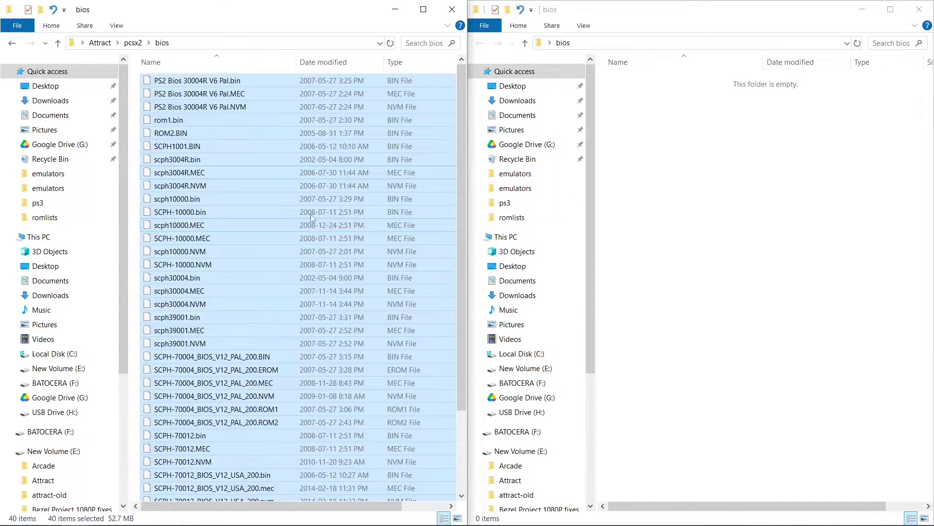
Create a folder named "games" in the pcsx2 folder and close the desktop's bios folder window.
left_click(58, 42)
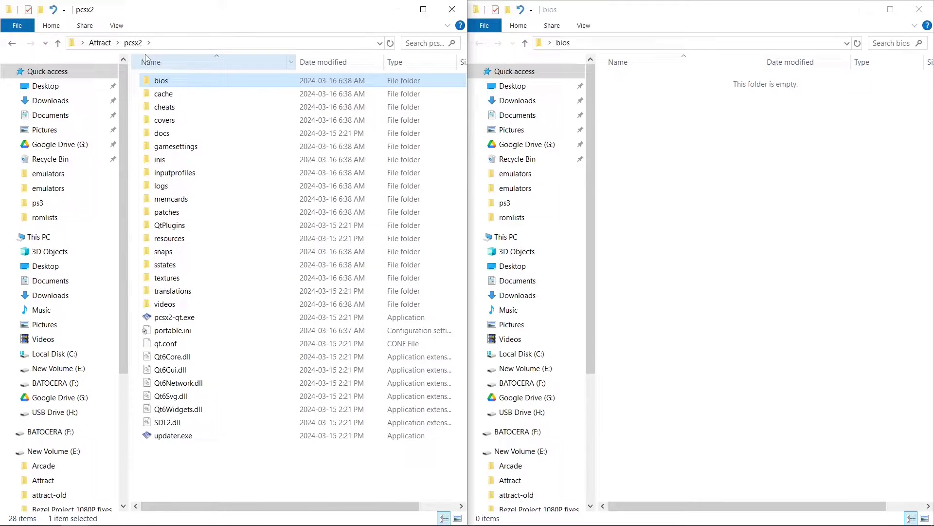
right_click(198, 474)
mouse_move(319, 442)
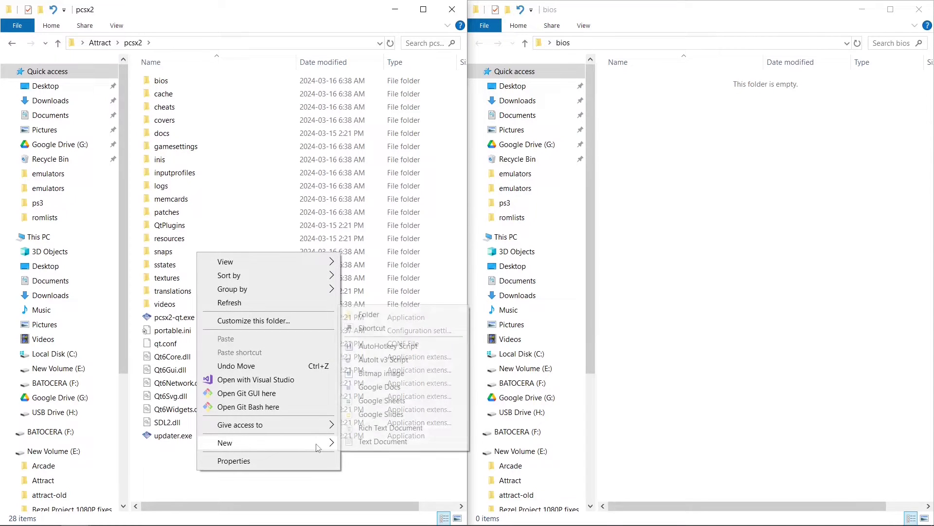
left_click(389, 314)
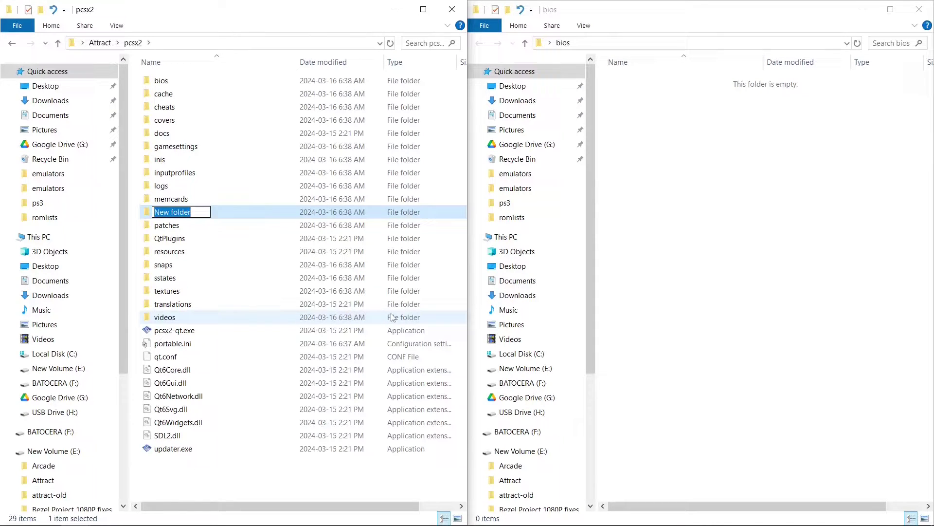
type("gam")
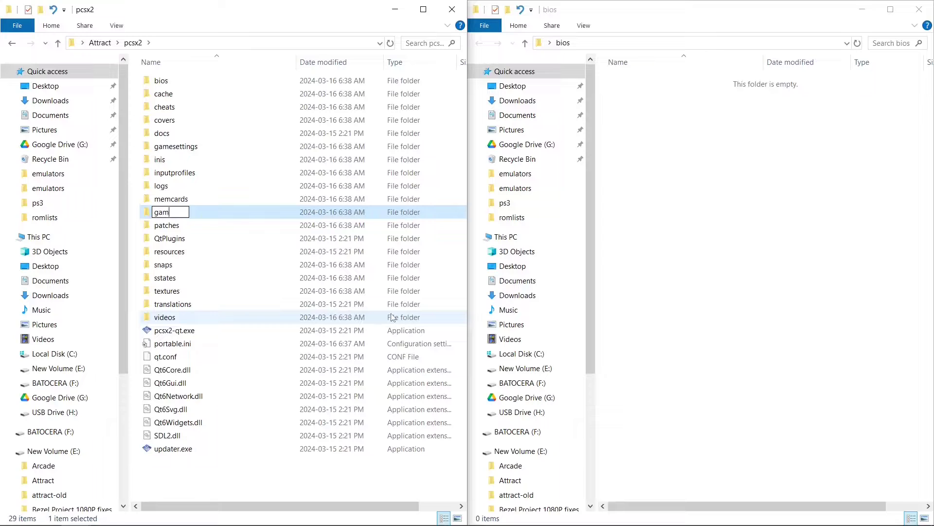
type("es")
key("Return")
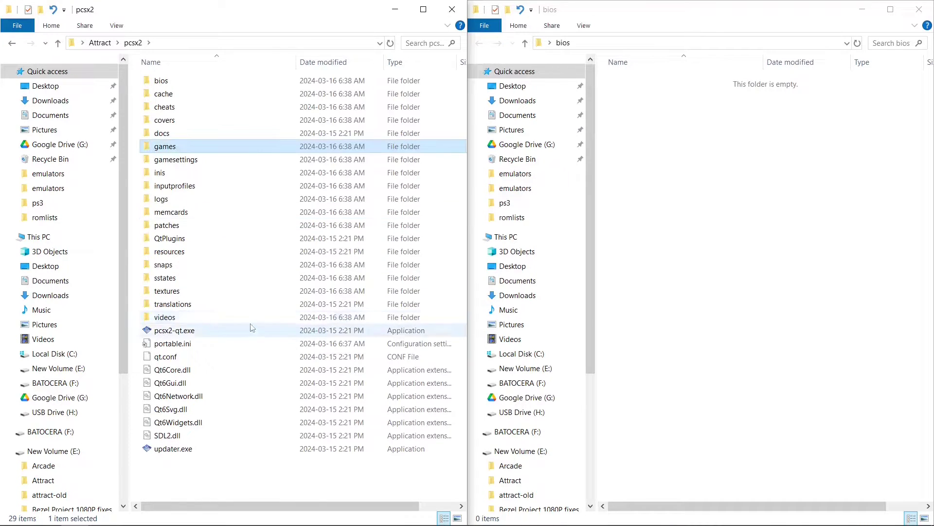
left_click(921, 7)
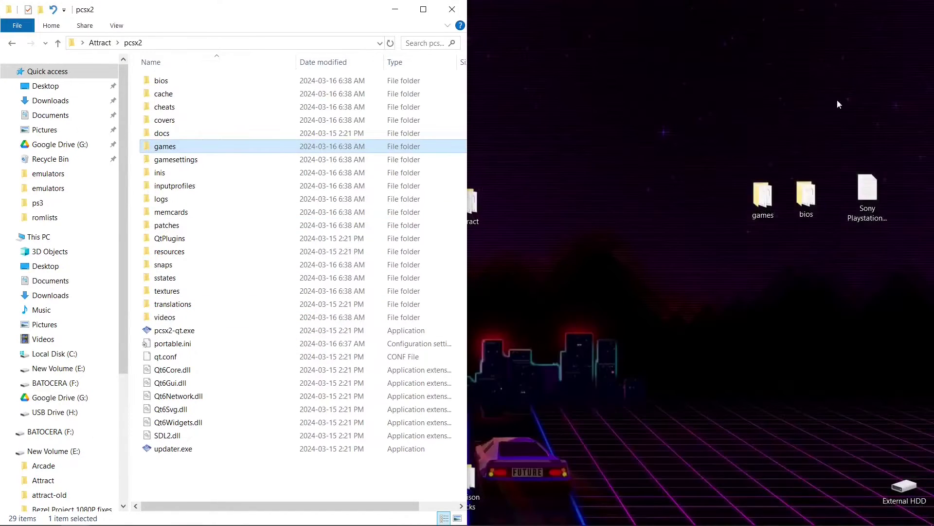
Move Dark Cloud (USA).chd and Home Alone (Europe).chd from the desktop's games folder into pcsx2's games folder, then close the source window.
double_click(764, 204)
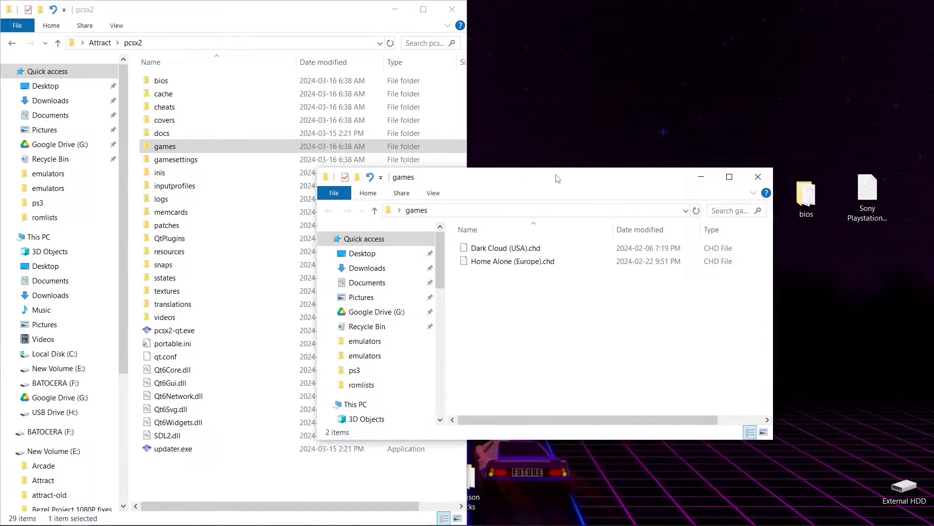
left_click_drag(558, 179, 722, 141)
left_click(162, 148)
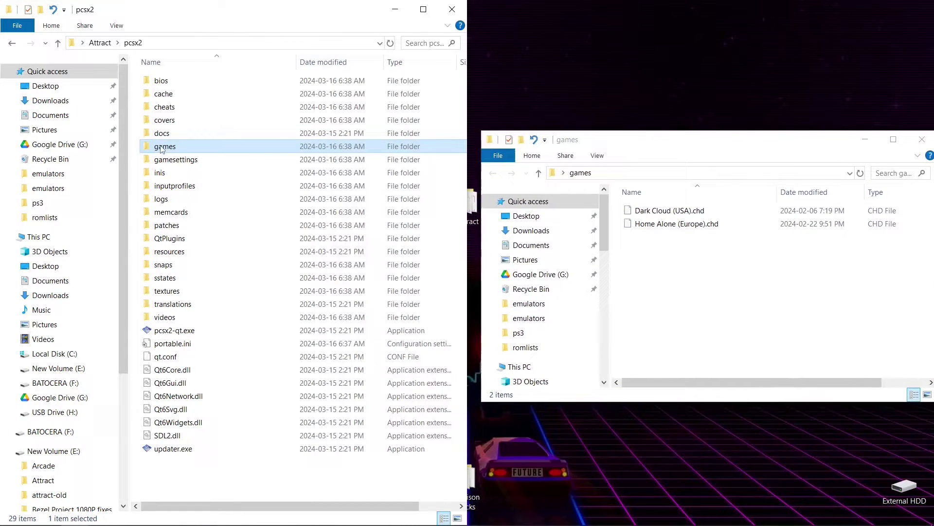
double_click(162, 149)
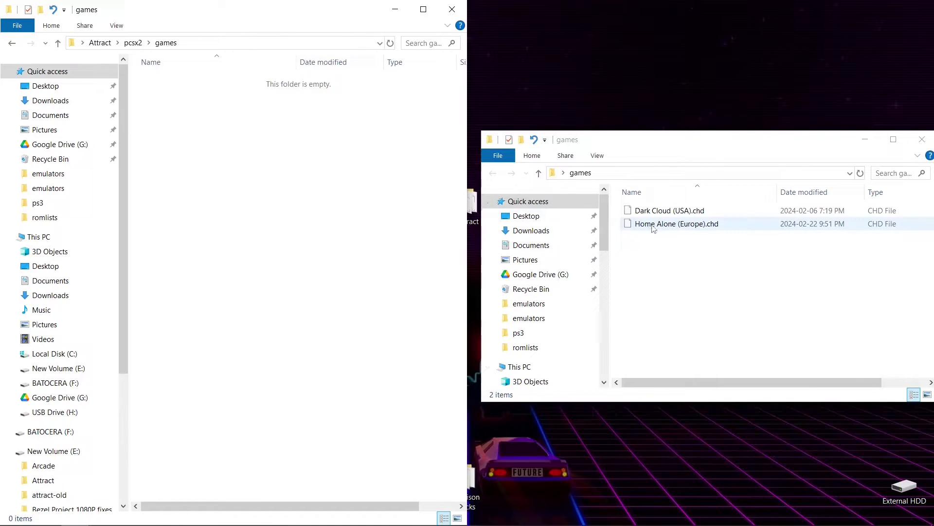
left_click_drag(642, 247, 335, 245)
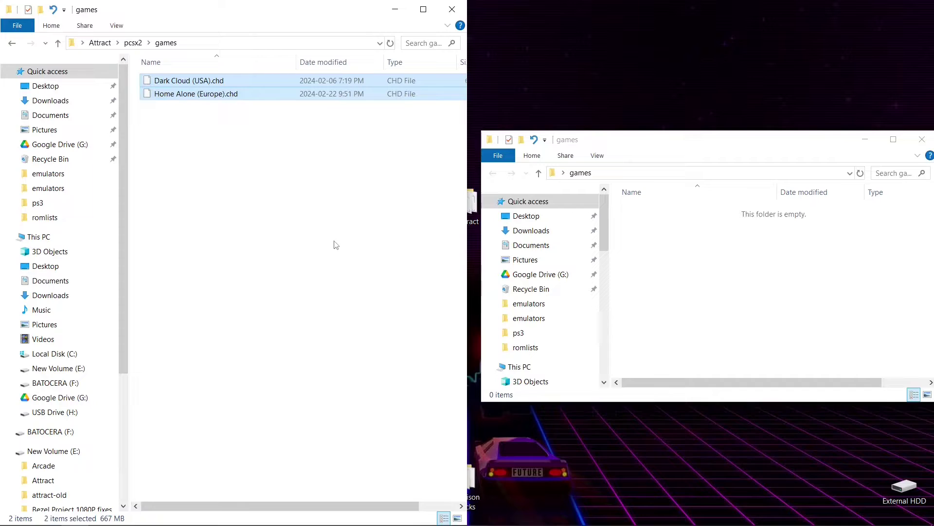
left_click(923, 139)
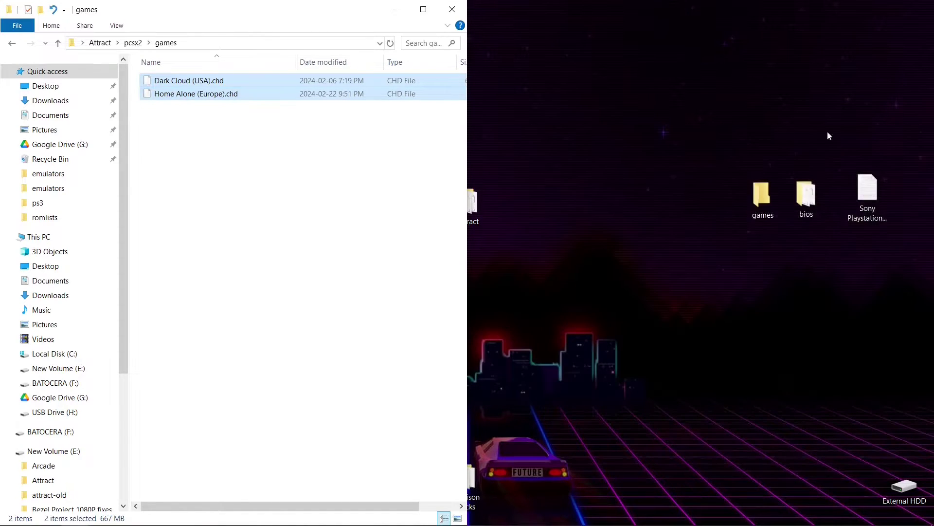
Launch pcsx2-qt.exe and advance the setup wizard past the language and BIOS pages to Game Directories, keeping the preset options.
left_click(58, 43)
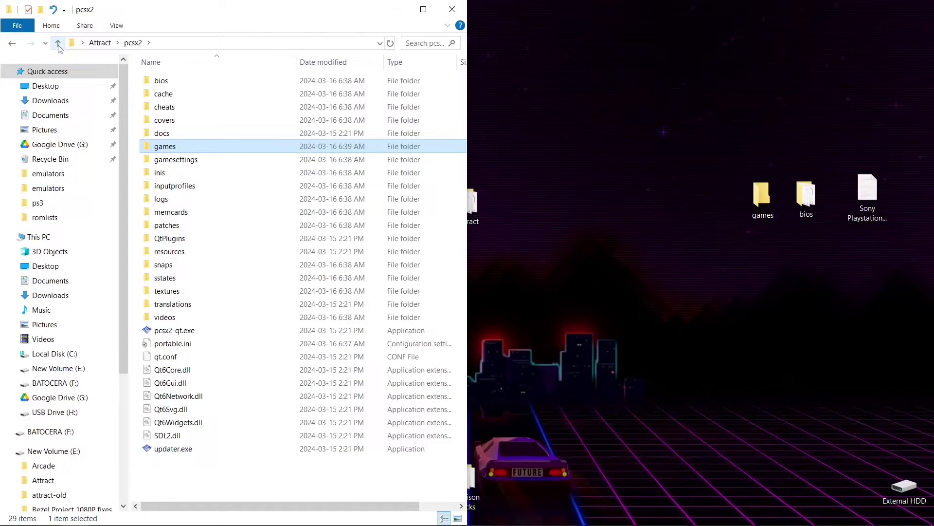
double_click(171, 331)
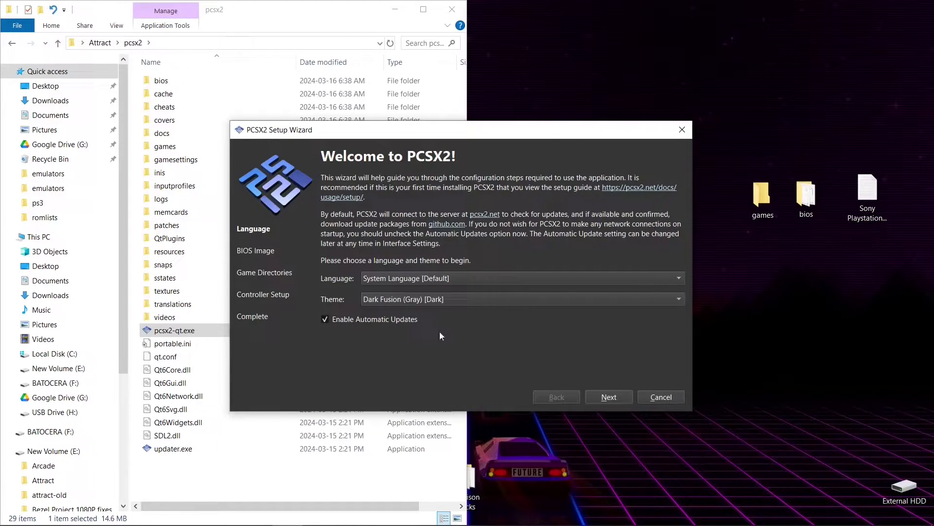
left_click(605, 398)
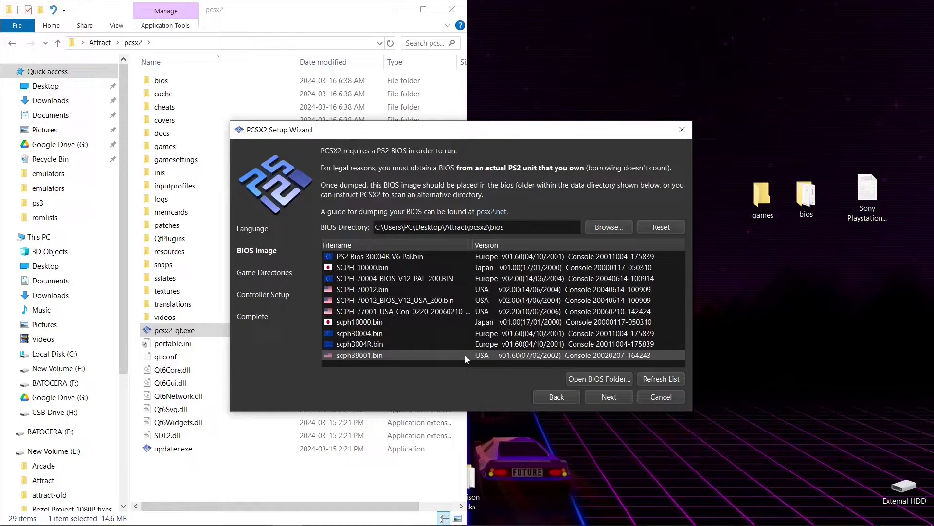
left_click(607, 398)
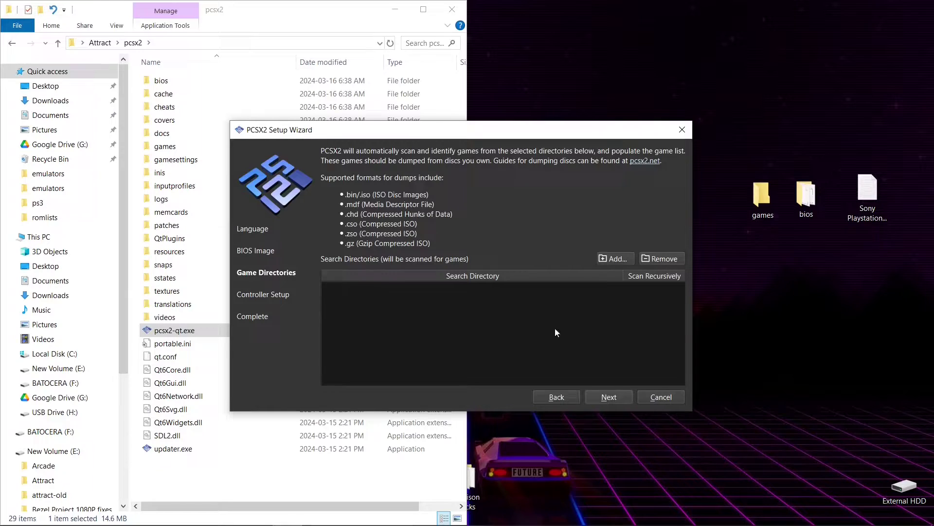
Add the pcsx2 games folder as a game search directory without recursive scanning.
left_click(612, 259)
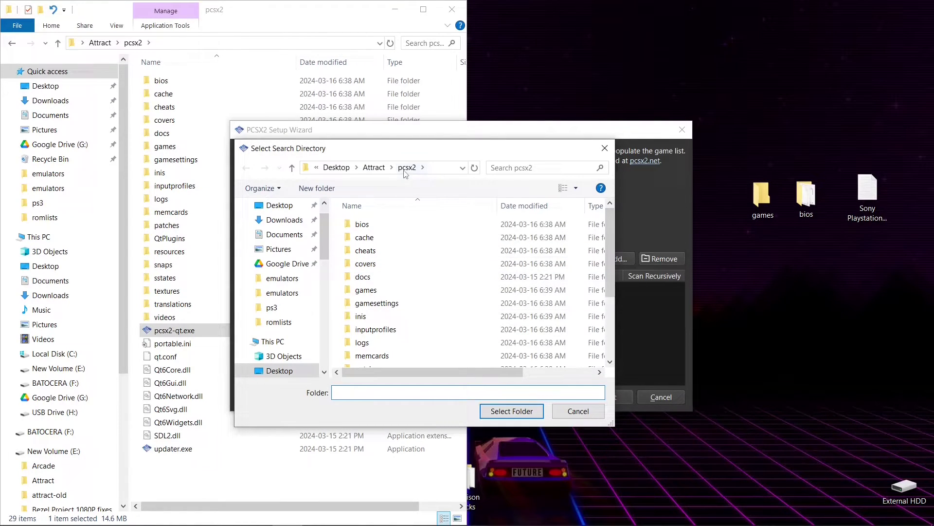
left_click(372, 291)
left_click(497, 411)
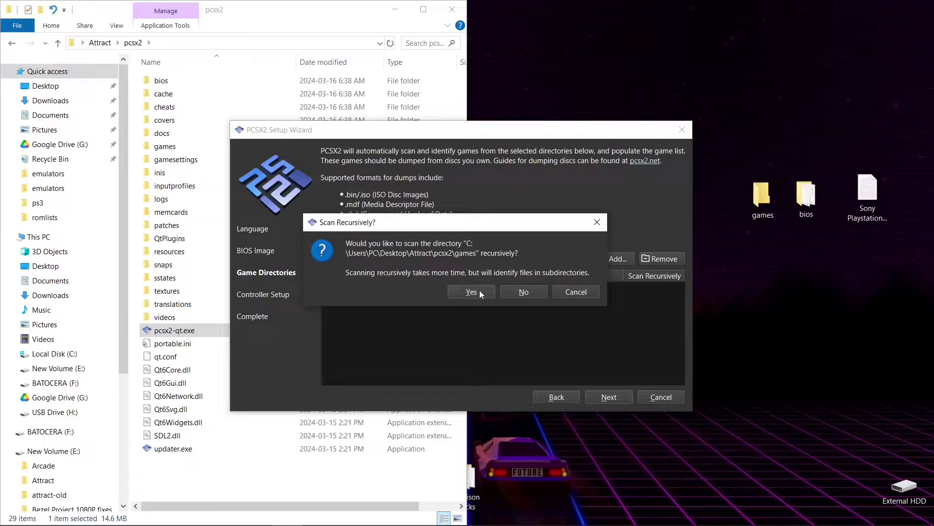
left_click(530, 296)
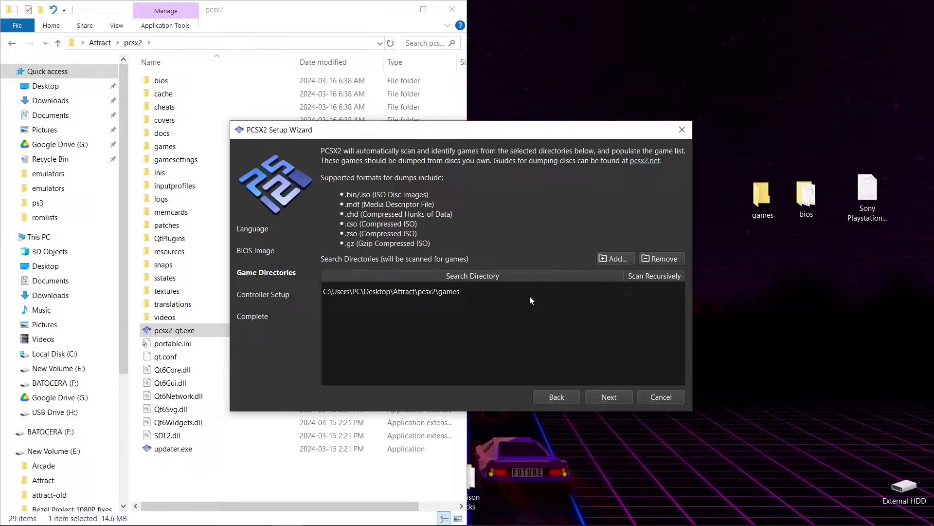
Advance to Controller Setup and automatically map the DualShock 2 on Controller Port 1 to SDL-0 (XInput Controller).
left_click(608, 397)
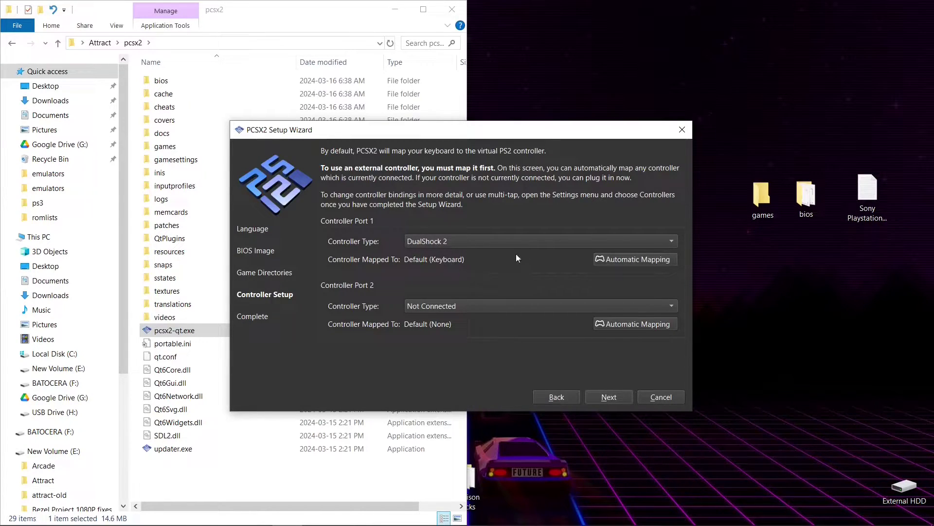
left_click(621, 262)
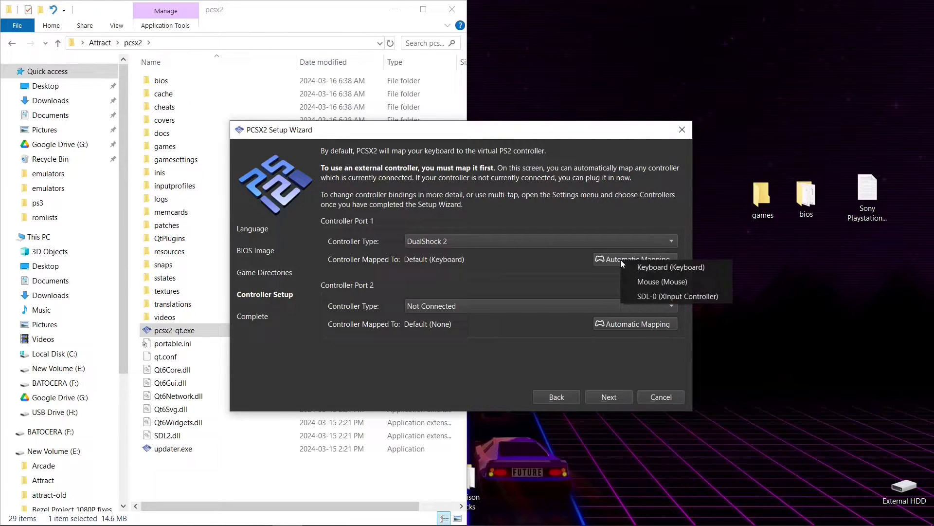
left_click(673, 297)
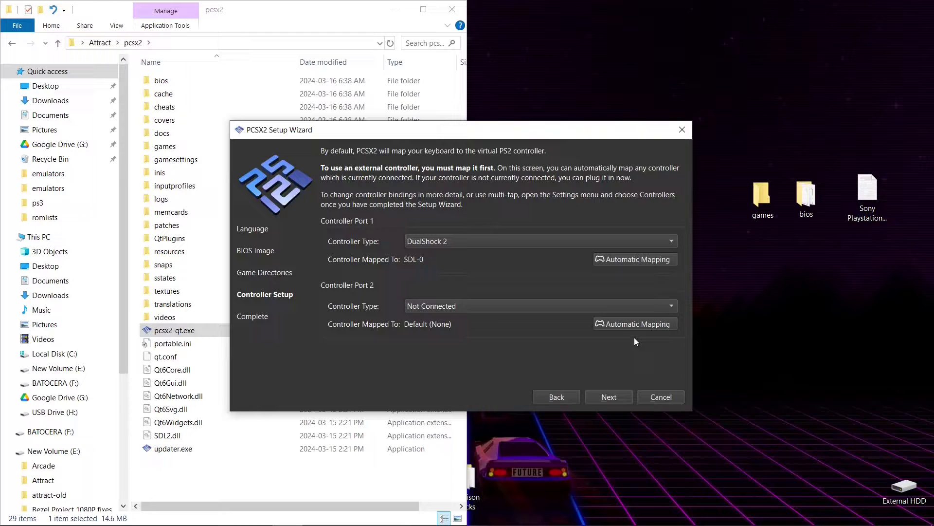
Finish the PCSX2 setup wizard and close the emulator's main window.
left_click(612, 396)
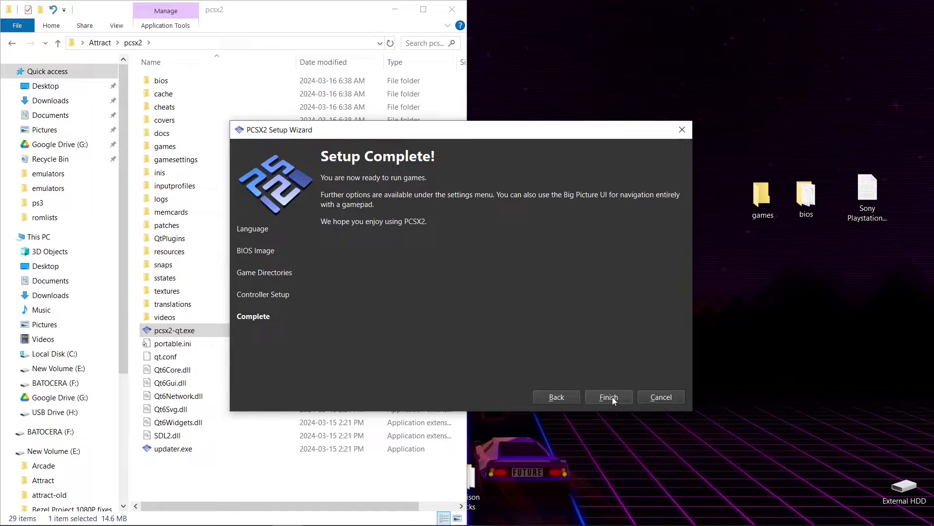
left_click(612, 396)
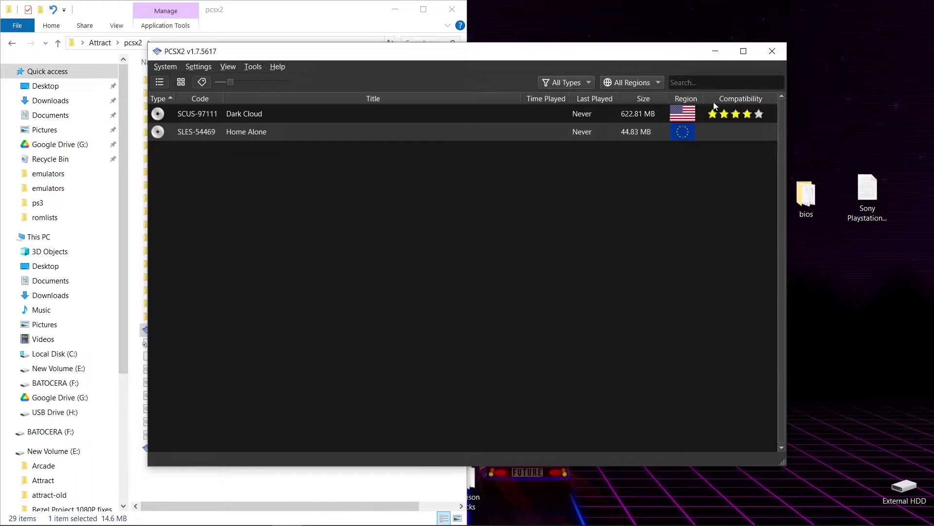
left_click(776, 56)
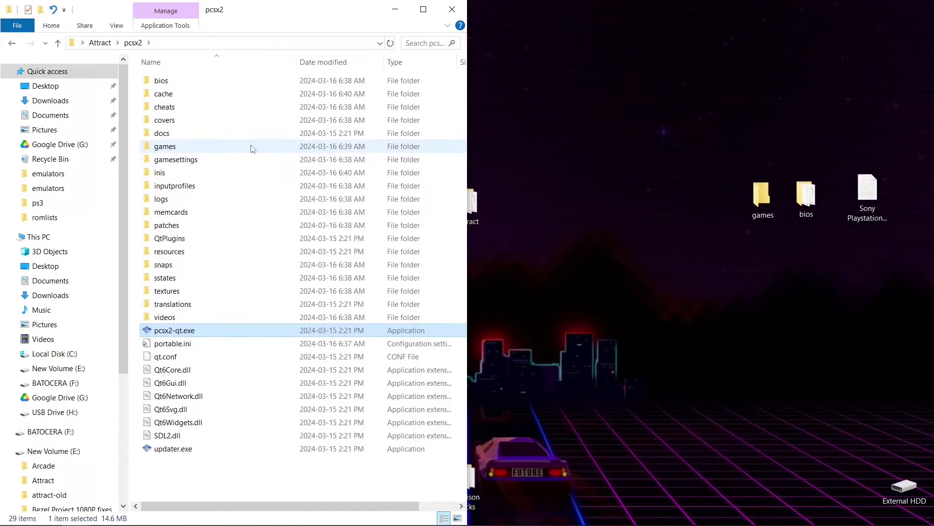
Open the games folder inside pcsx2 and copy its full folder path.
double_click(176, 148)
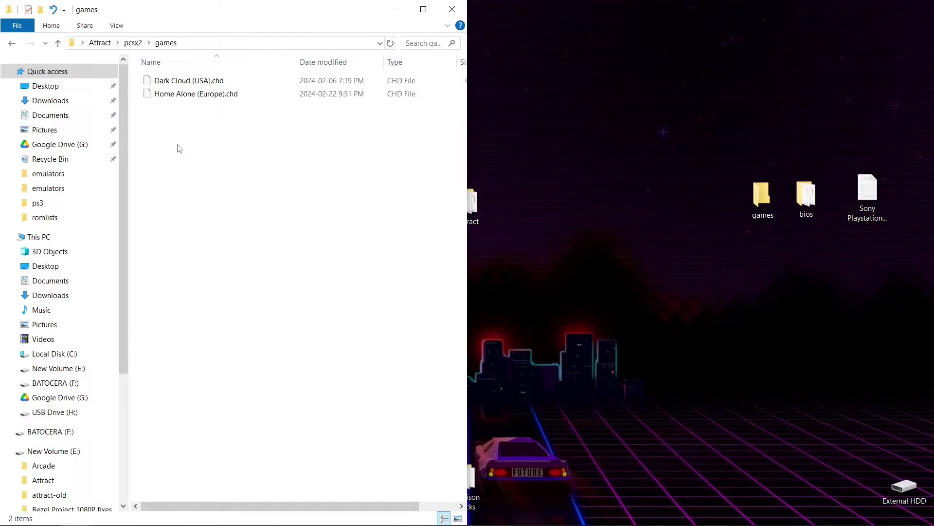
left_click(194, 44)
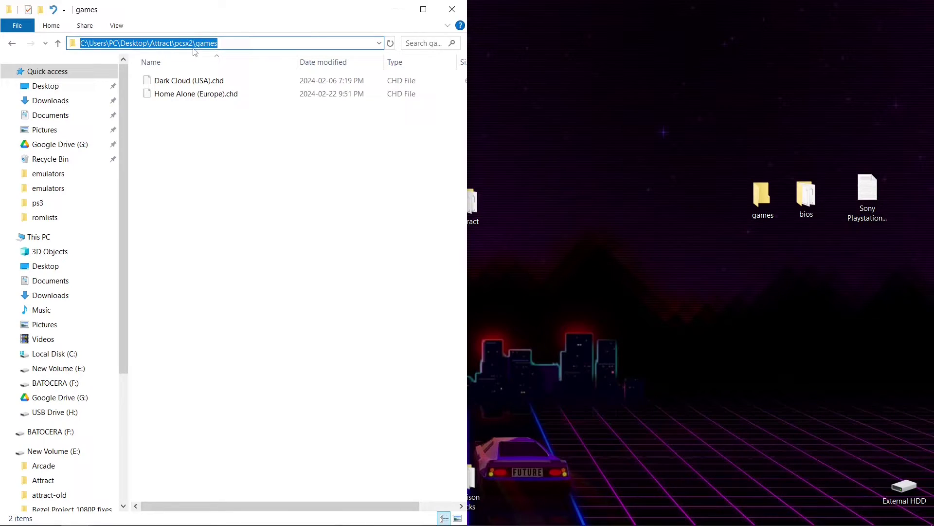
right_click(196, 45)
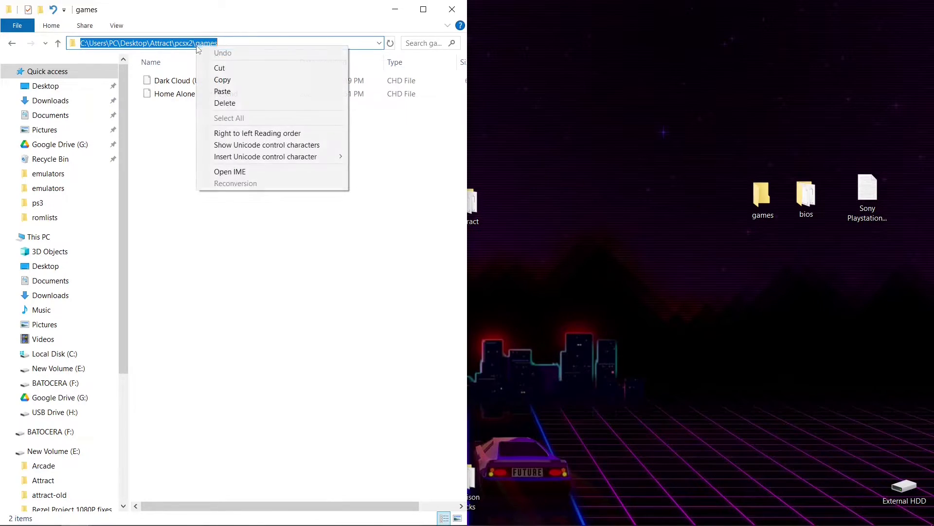
left_click(223, 80)
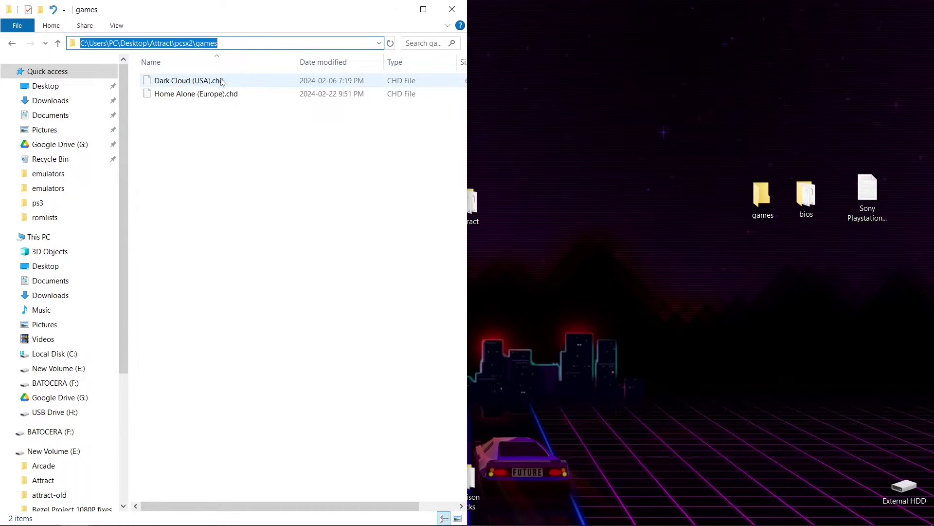
Open Sony Playstation 2.cfg from Attract's emulators folder in Notepad.
left_click(57, 44)
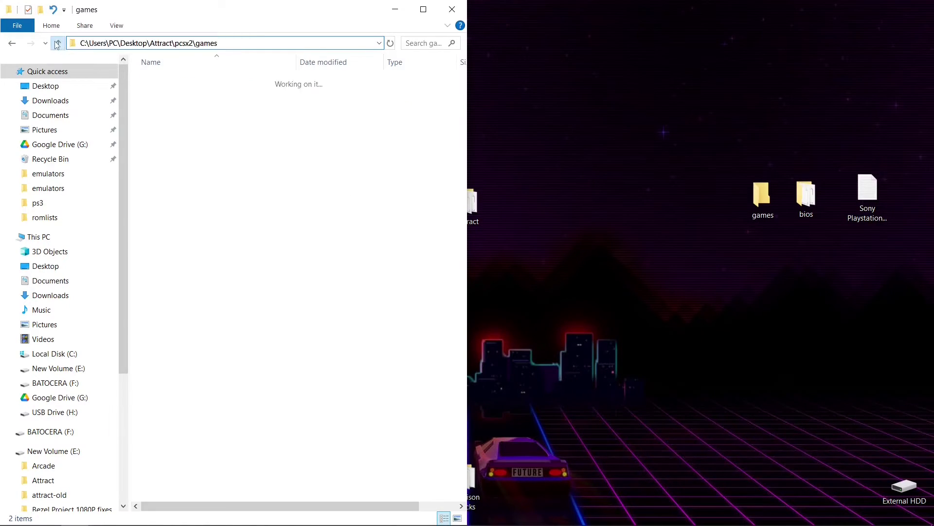
left_click(57, 44)
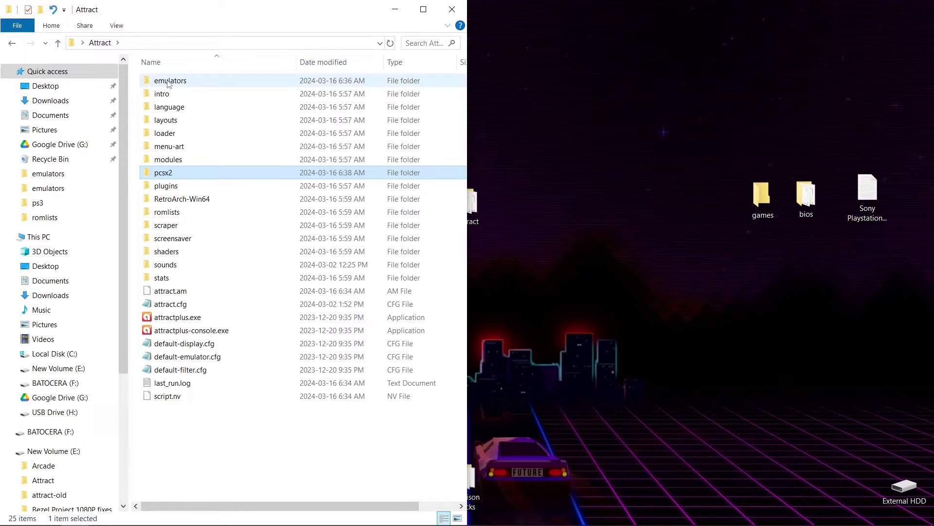
double_click(180, 86)
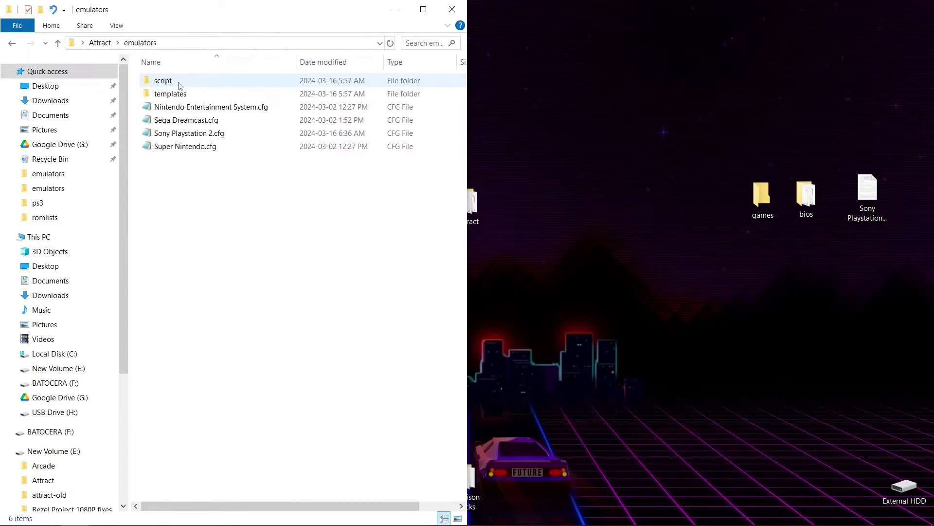
double_click(185, 135)
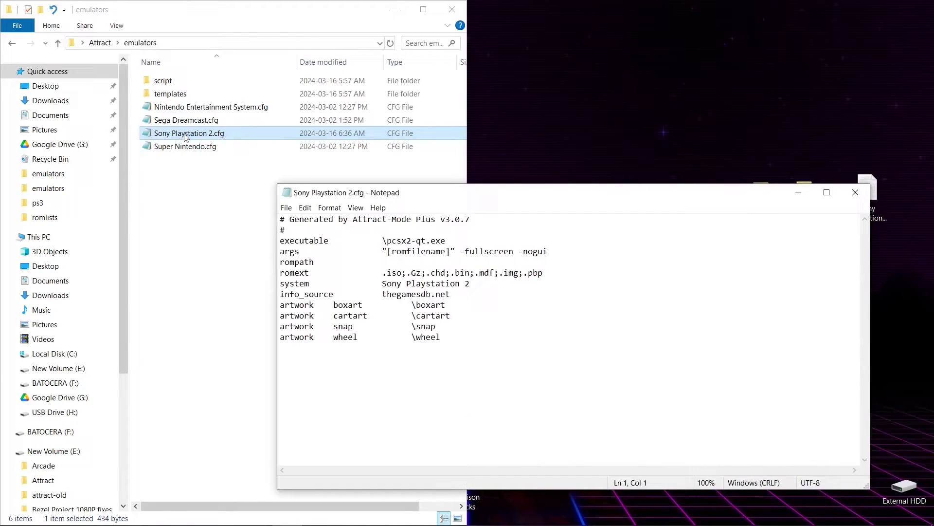
Set the rompath entry to the copied path C:\Users\PC\Desktop\Attract\pcsx2\games.
right_click(386, 263)
left_click(417, 308)
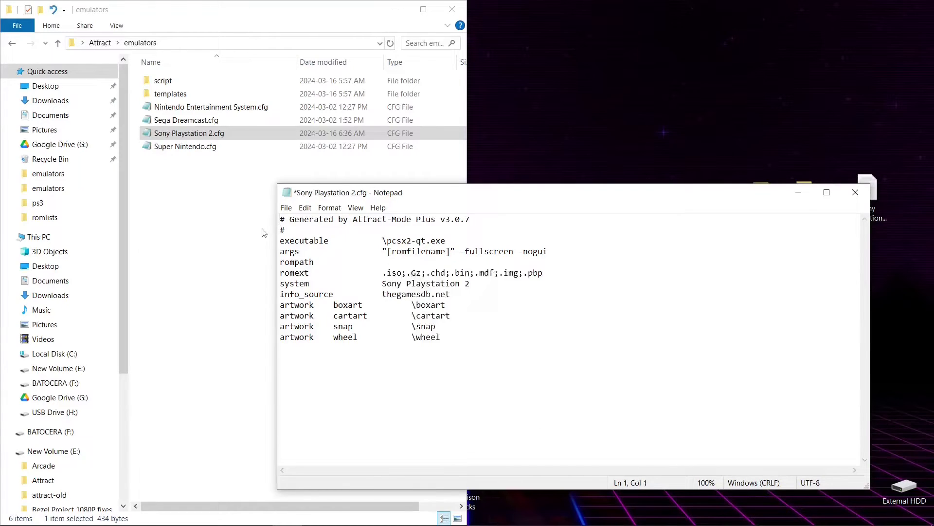
left_click(388, 262)
right_click(388, 262)
left_click(418, 307)
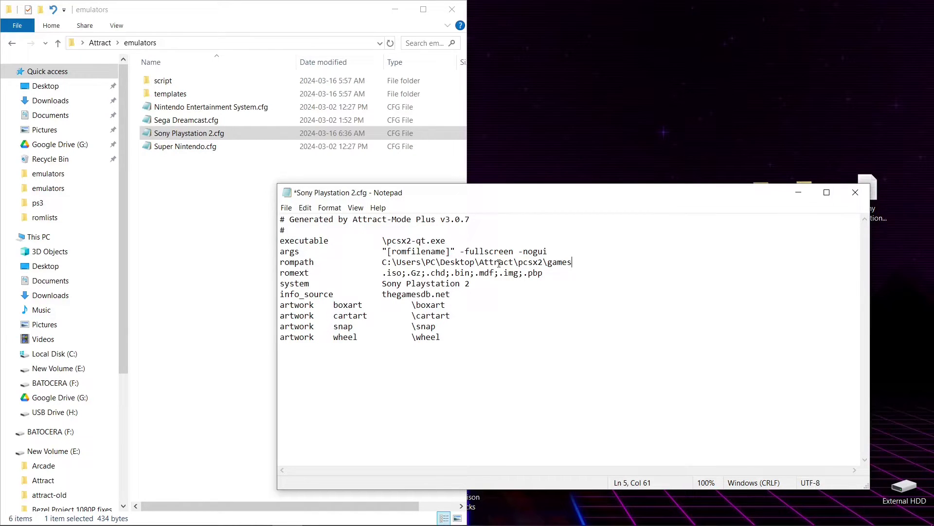
Insert the copied games folder path before \boxart and \cartart in the first two artwork entries.
left_click(413, 305)
right_click(413, 305)
left_click(441, 350)
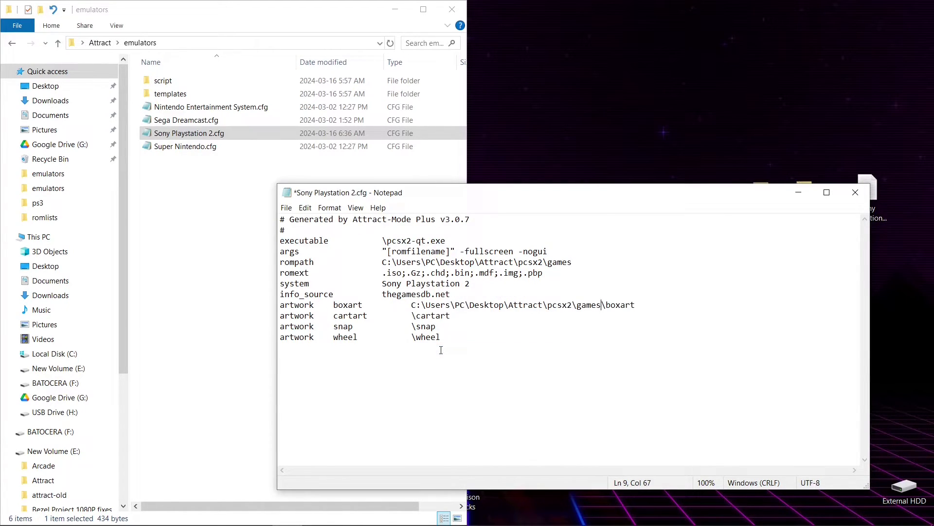
left_click(412, 316)
right_click(413, 316)
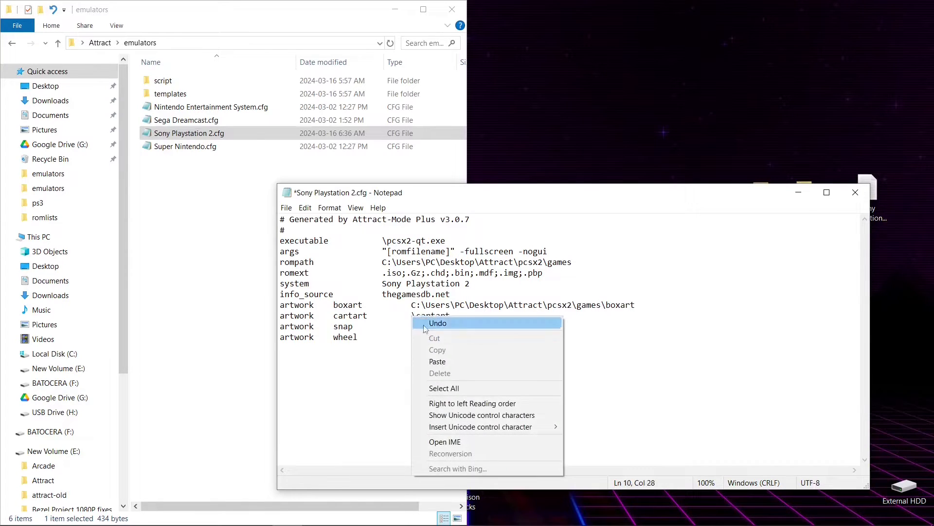
left_click(438, 359)
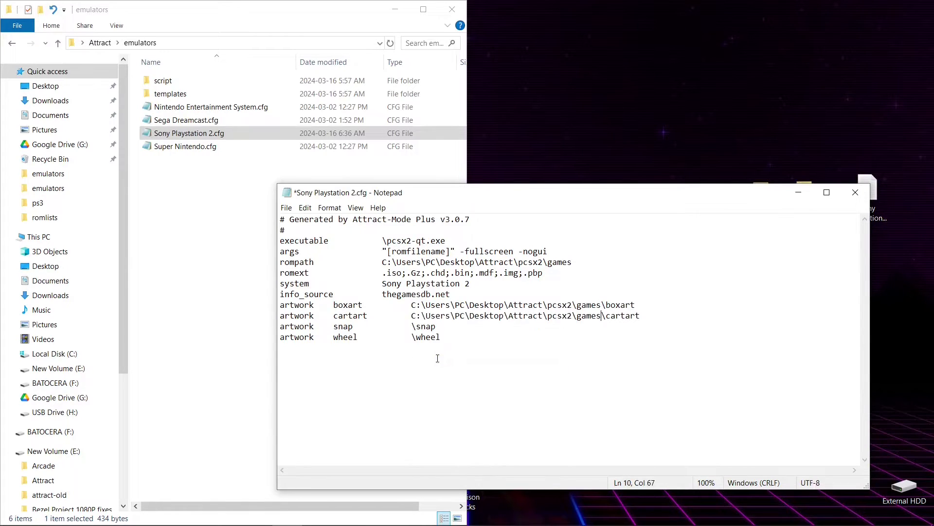
Insert the copied games folder path before \snap and \wheel in the remaining artwork entries and save the file.
left_click(412, 327)
right_click(413, 327)
left_click(449, 368)
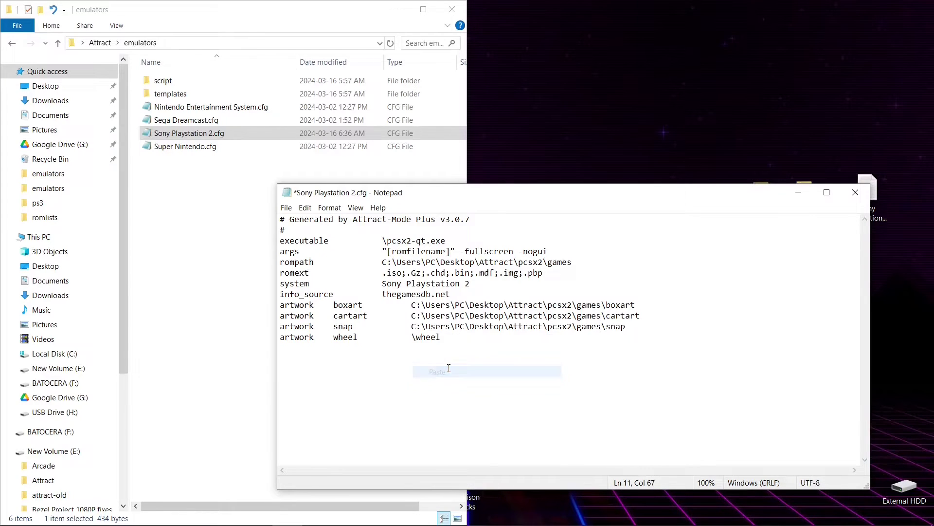
left_click(412, 337)
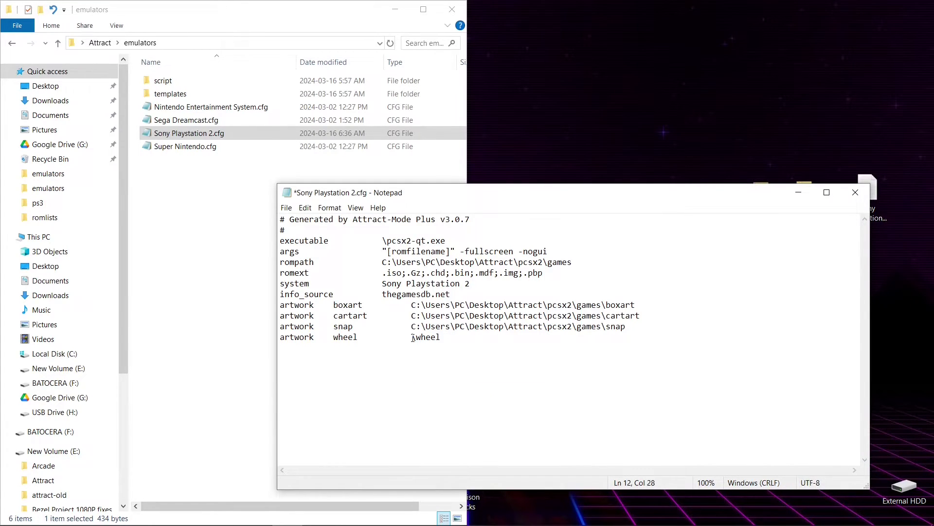
right_click(413, 336)
left_click(441, 380)
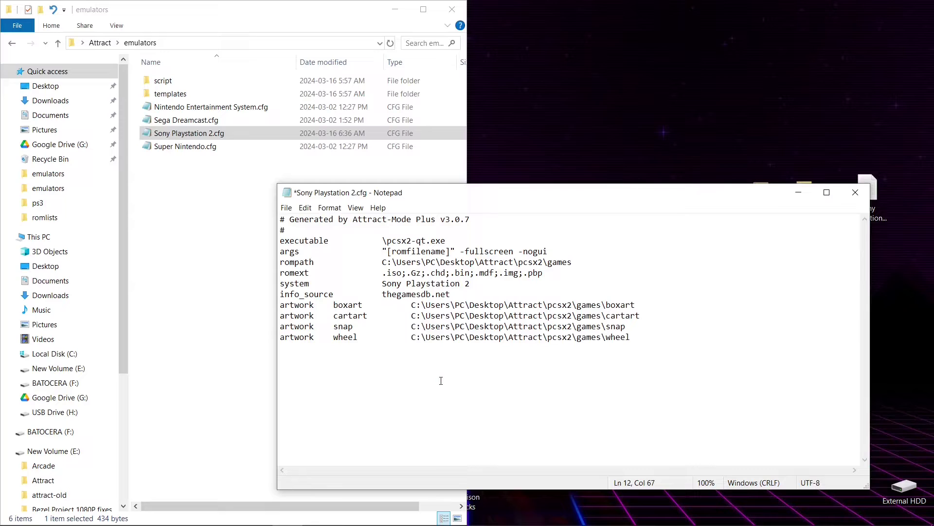
left_click(286, 208)
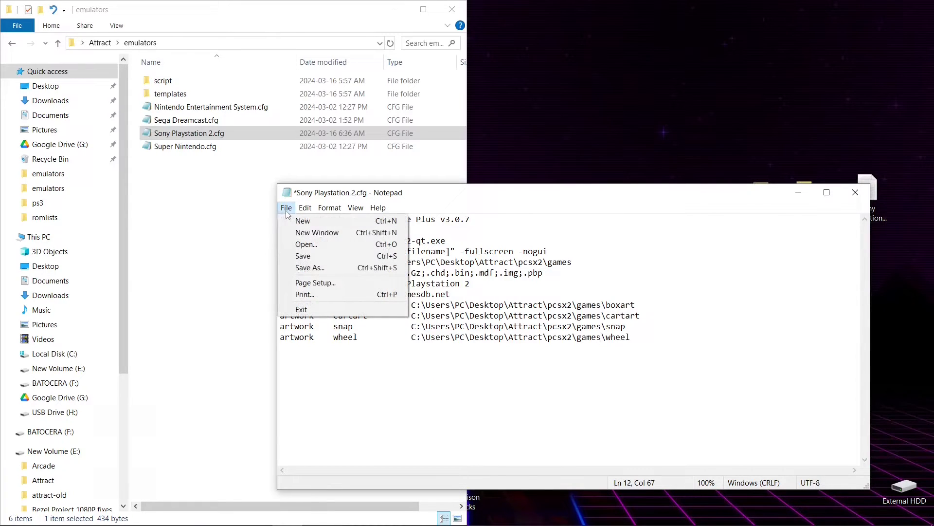
left_click(299, 254)
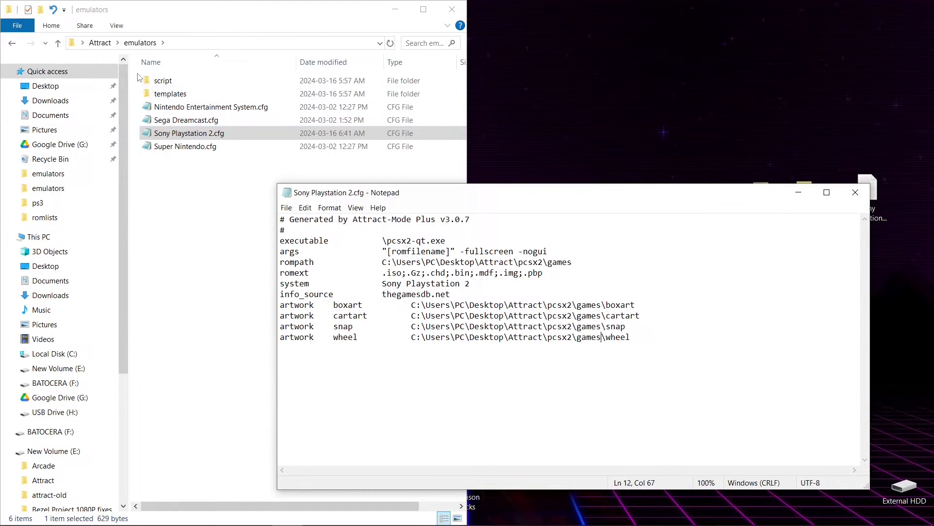
Go to Attract's pcsx2 folder in File Explorer and copy its full folder path.
left_click(101, 43)
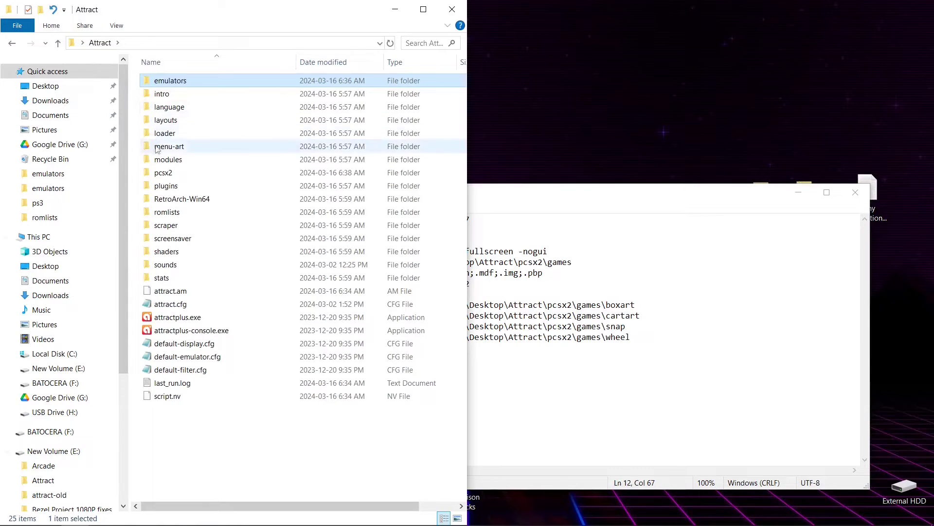
double_click(165, 173)
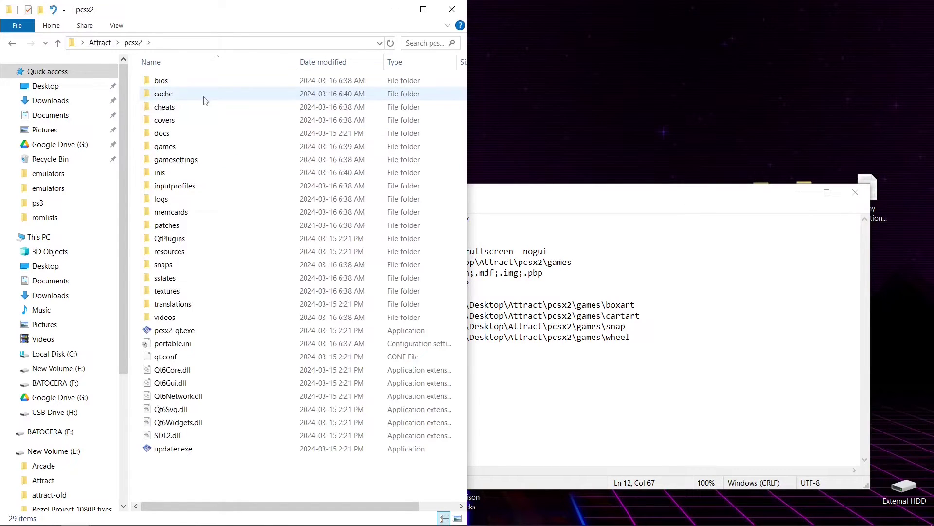
left_click(189, 43)
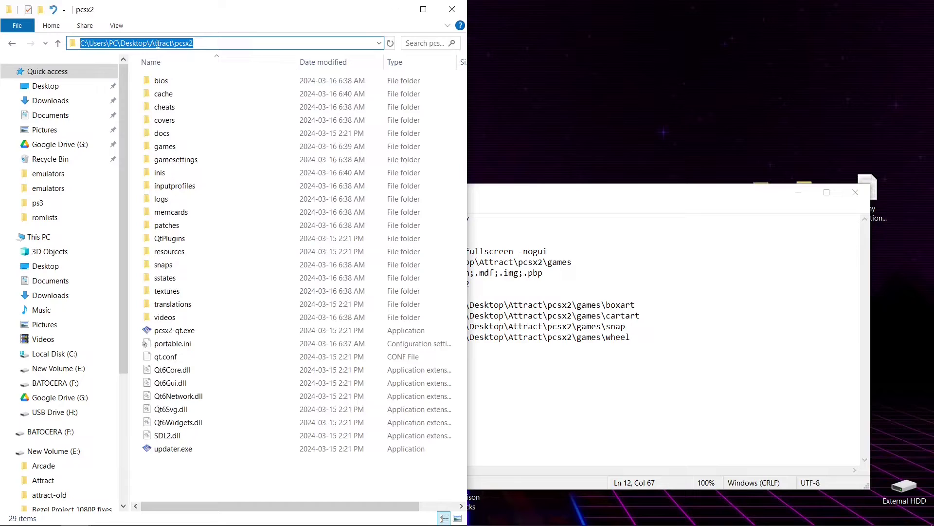
right_click(122, 45)
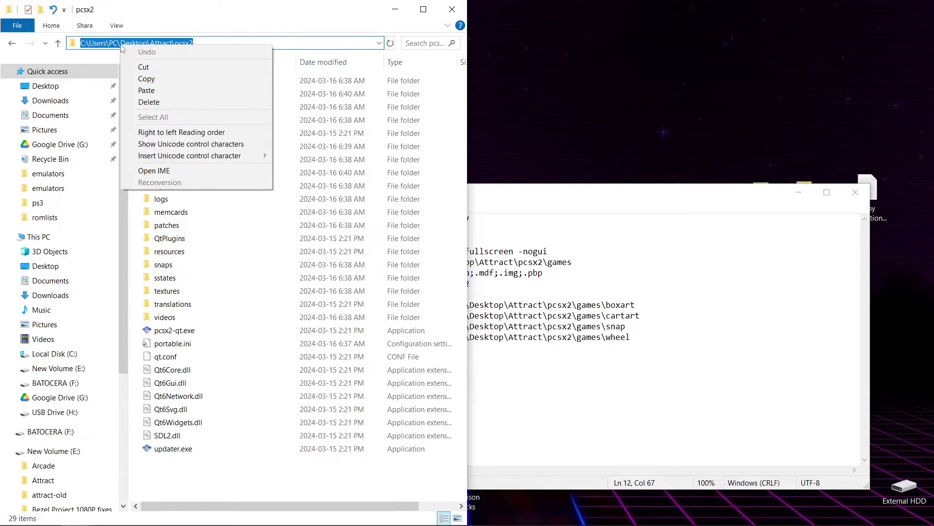
left_click(146, 78)
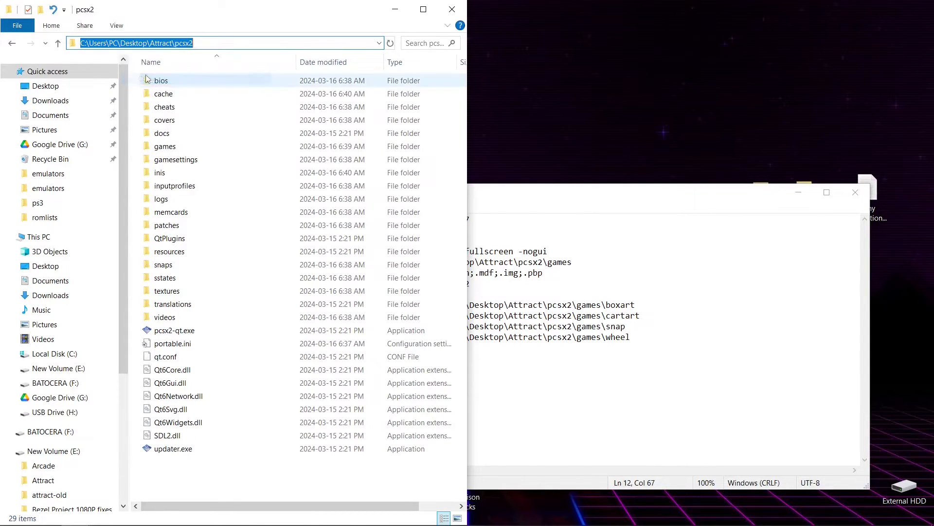
Complete the executable entry in Sony Playstation 2.cfg as C:\Users\PC\Desktop\Attract\pcsx2\pcsx2-qt.exe, then save and close the file.
left_click(512, 193)
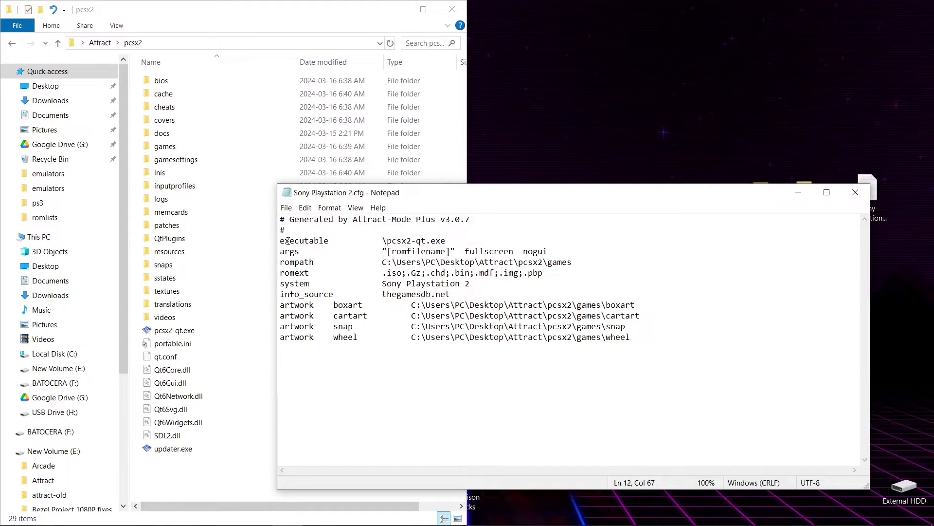
left_click(383, 240)
right_click(383, 240)
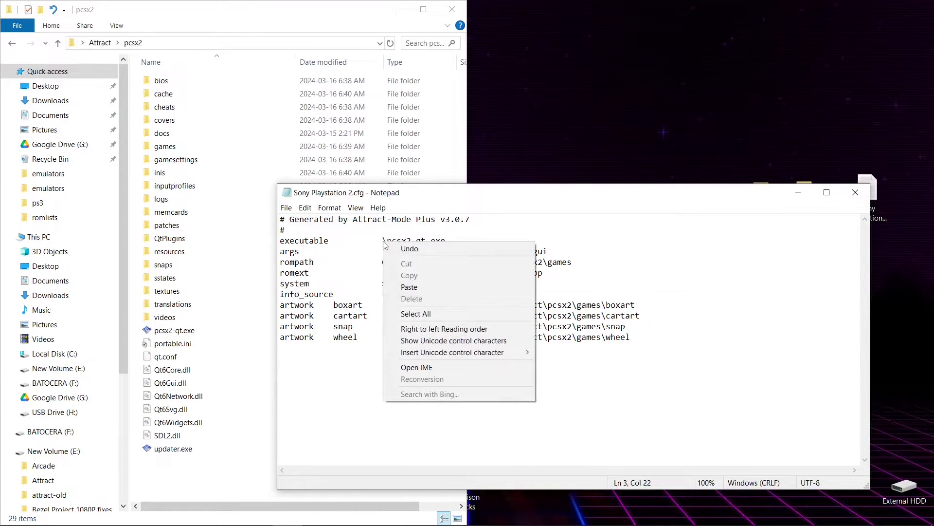
left_click(404, 288)
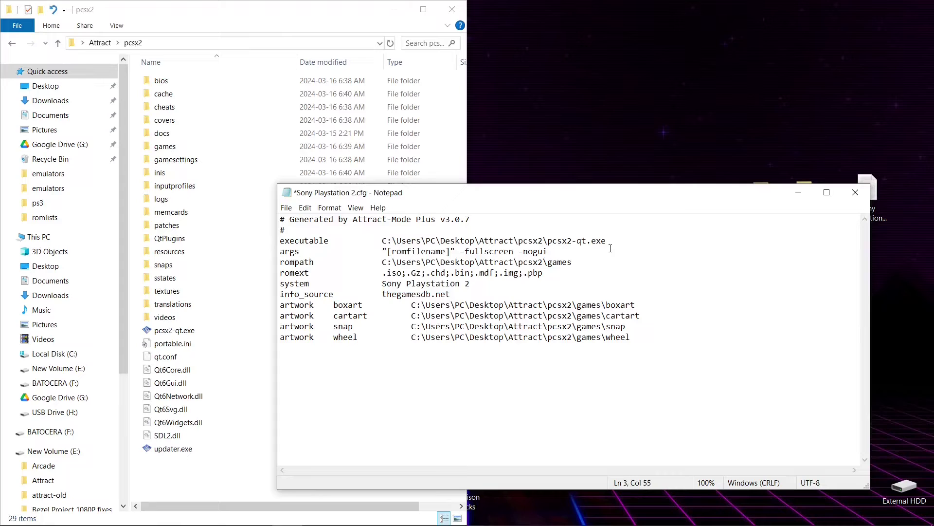
left_click(285, 211)
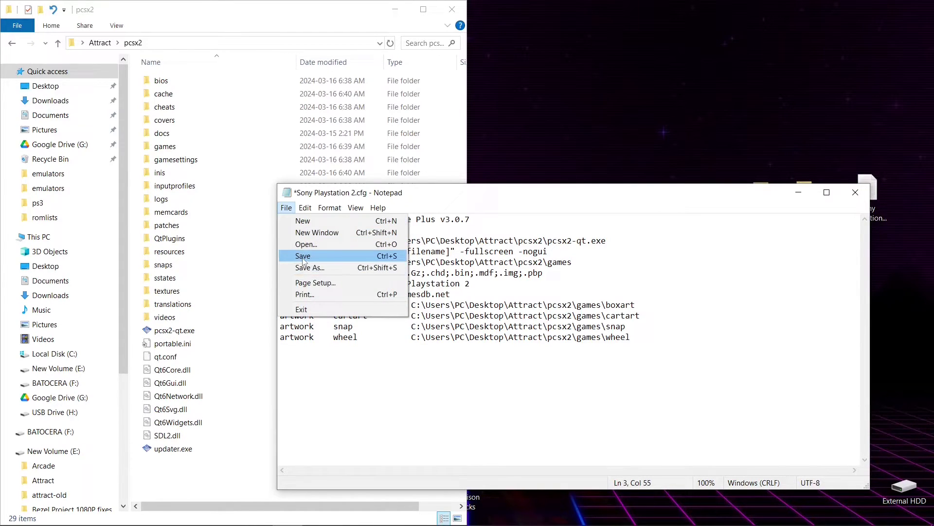
left_click(302, 258)
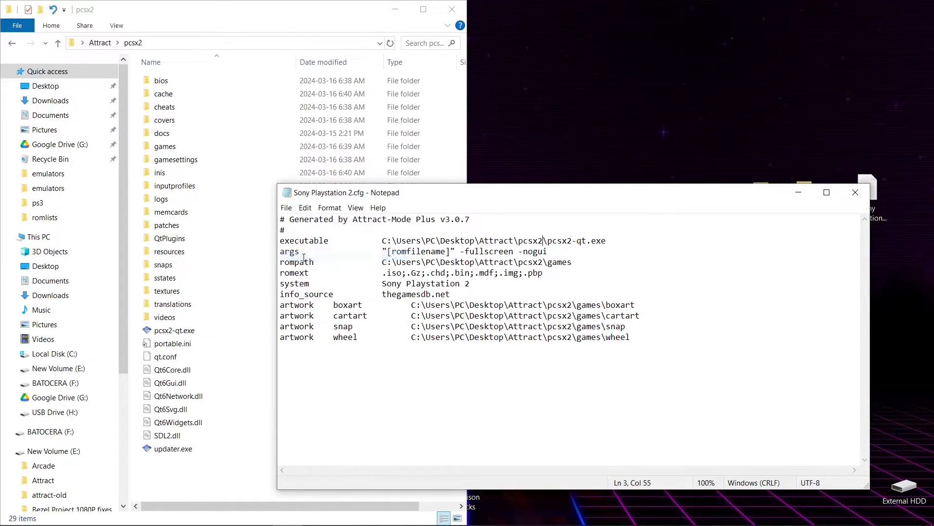
left_click(855, 193)
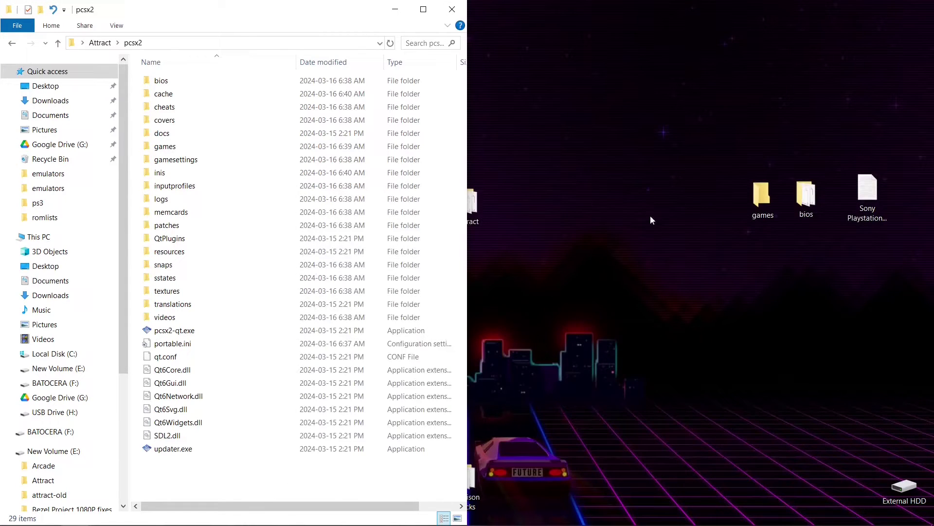
Start Attract-Mode Plus from the Attract folder and open the Sony Playstation 2 emulator's configuration.
left_click(100, 43)
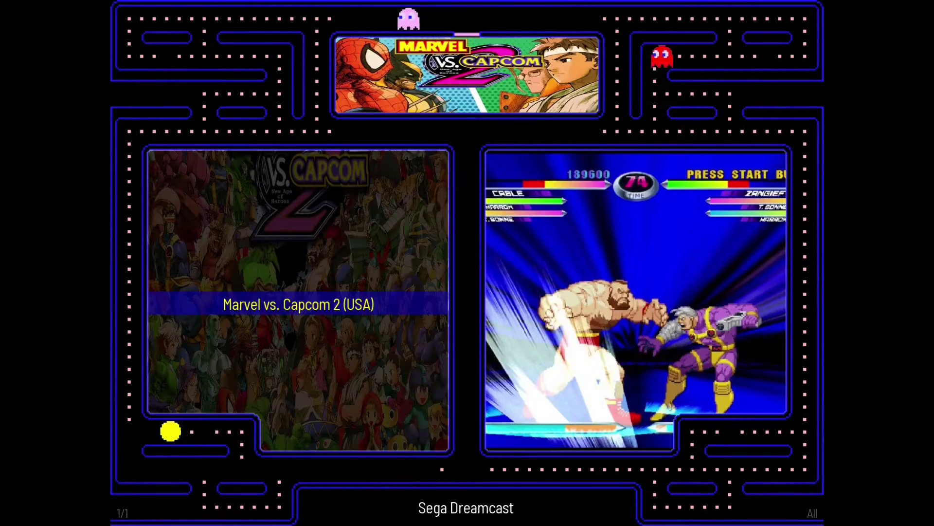
key("Tab")
key("Up")
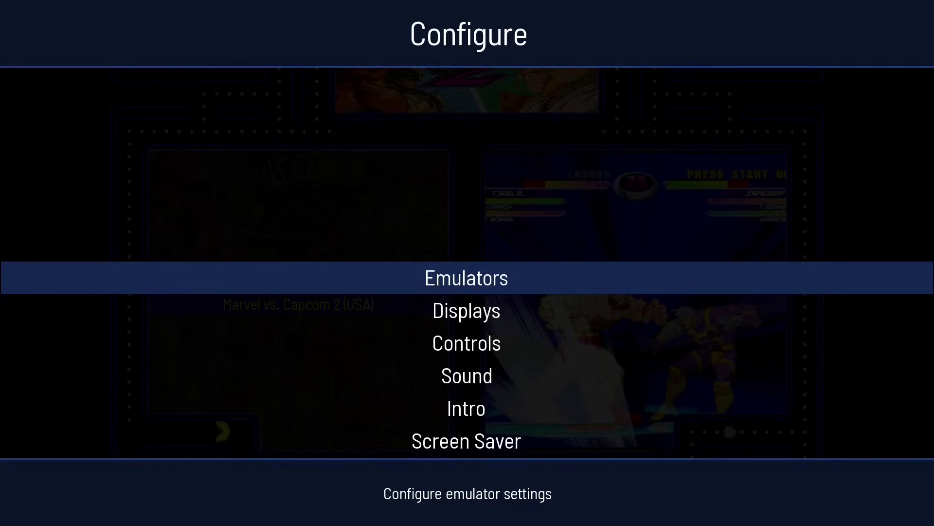
key("Return")
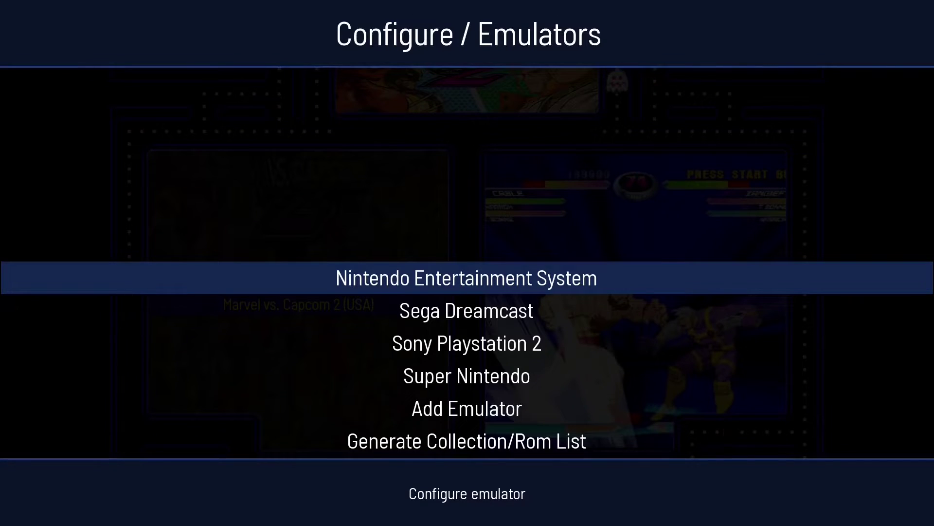
key("Down")
key("Down")
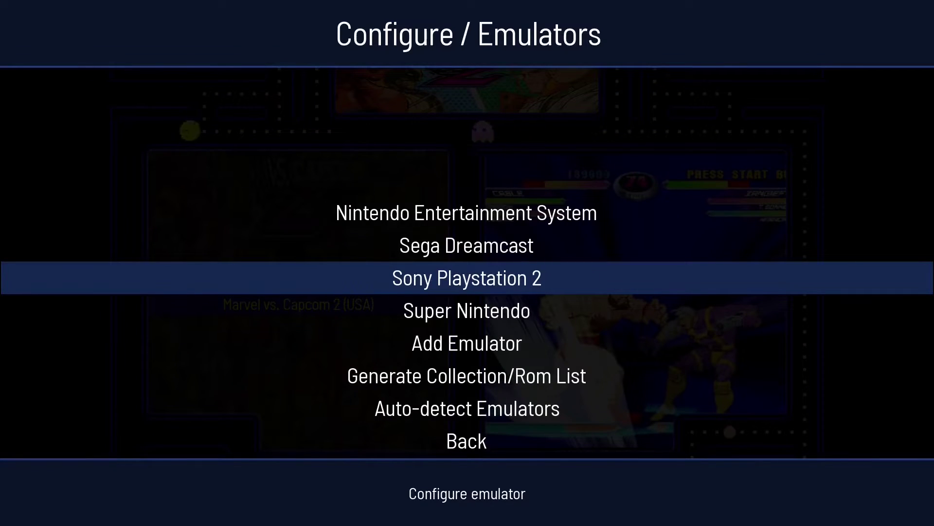
key("Return")
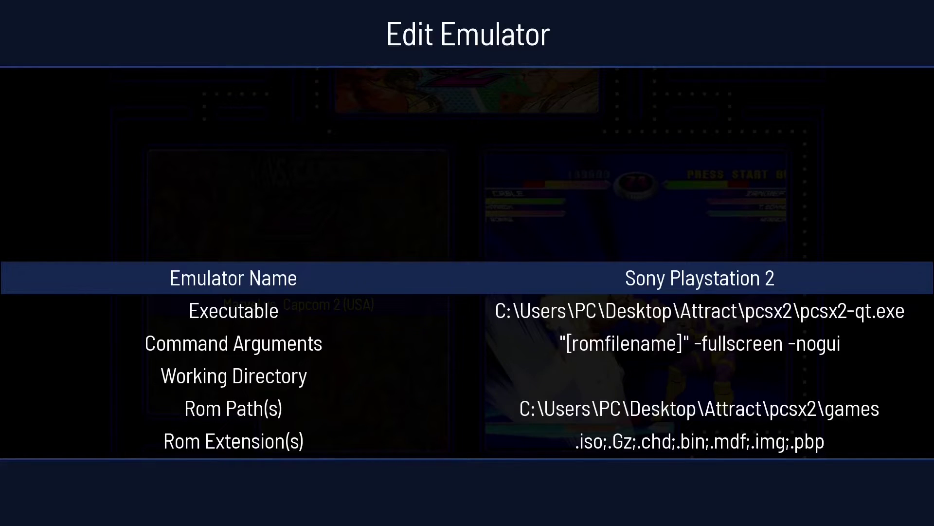
Generate the collection/rom list for the Sony Playstation 2 emulator.
key("Up")
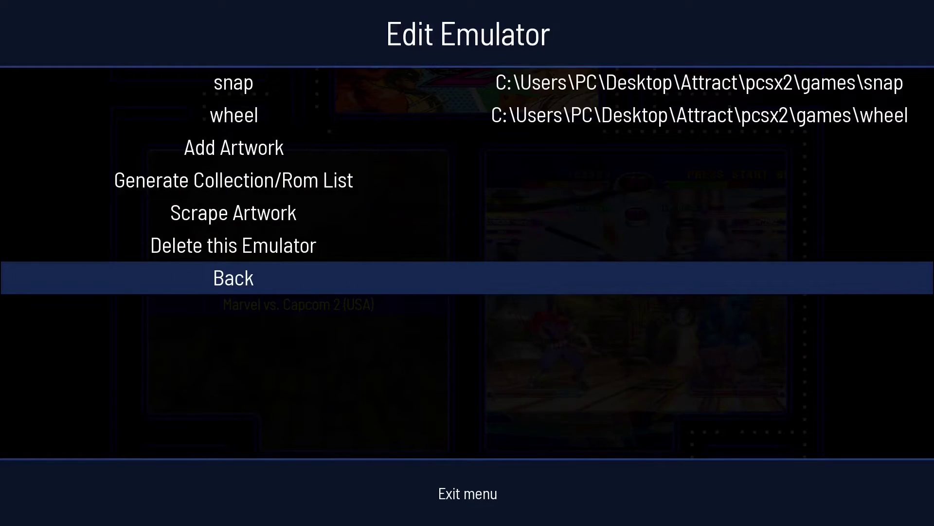
key("Up")
key("Up")
key("Up")
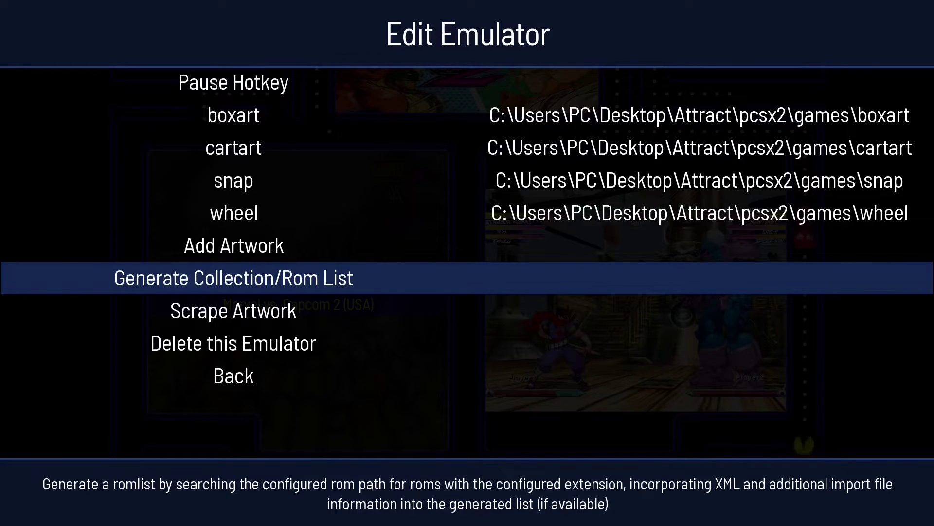
key("Return")
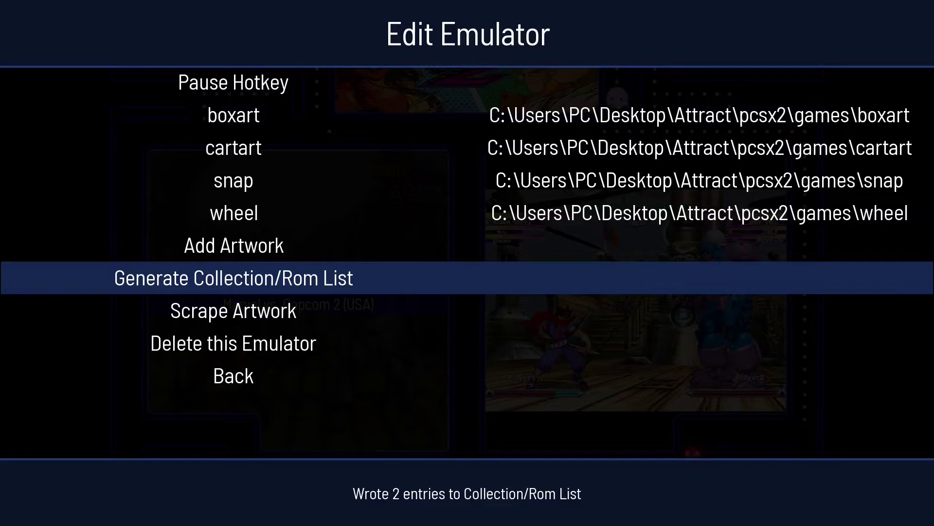
Scrape artwork for the Sony Playstation 2 emulator and return to the main display.
key("Down")
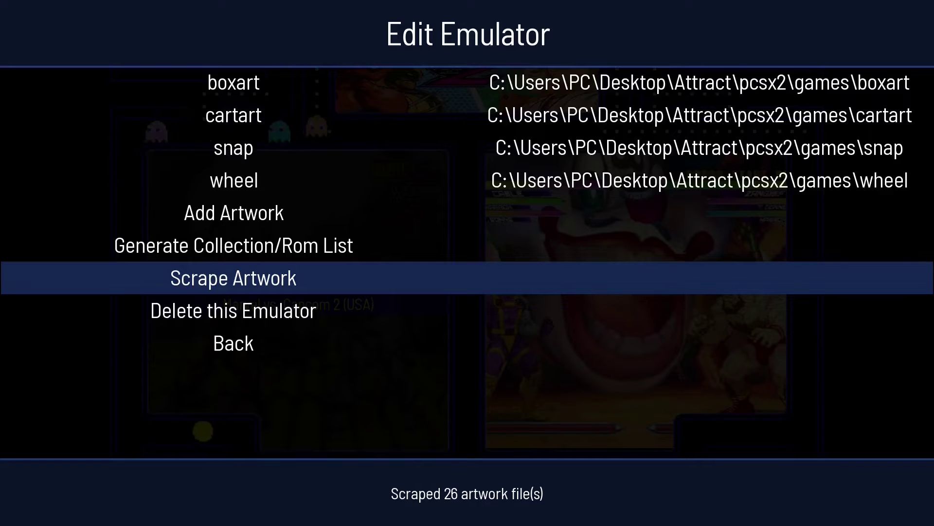
key("Escape")
key("Escape")
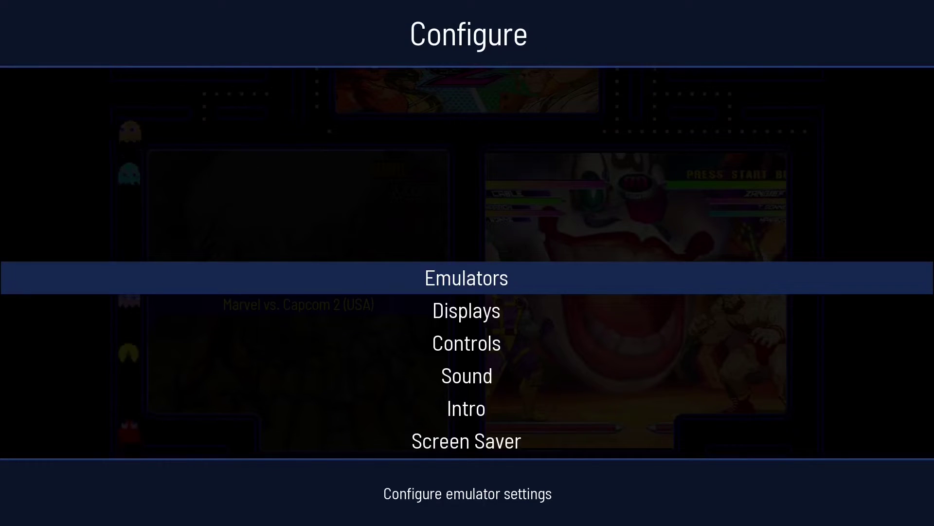
key("Escape")
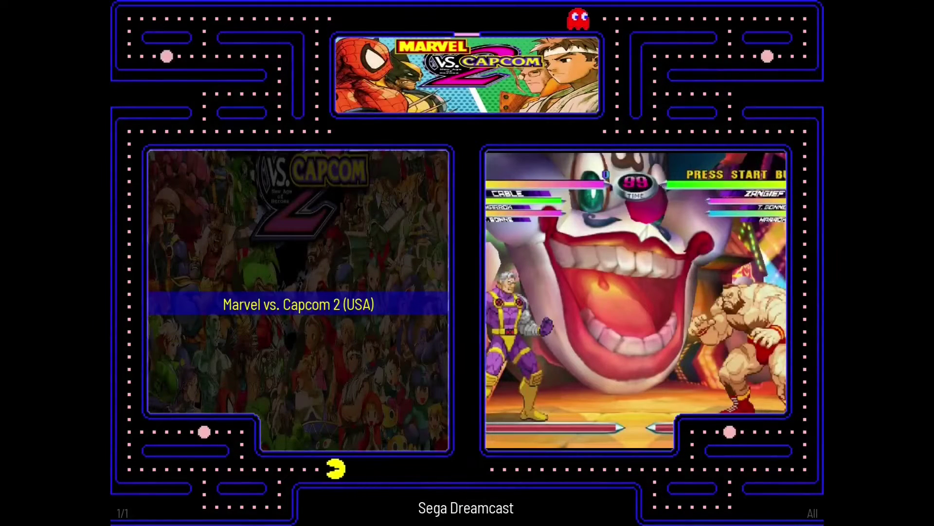
Switch to the Sony Playstation 2 display and look through its Dark Cloud and Home Alone entries.
key("Right")
key("Right")
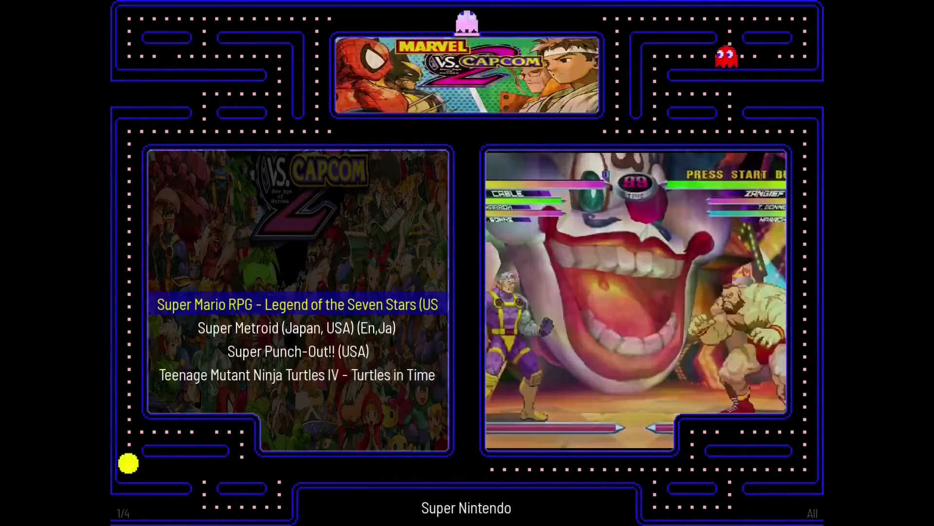
key("Right")
key("Right")
key("Down")
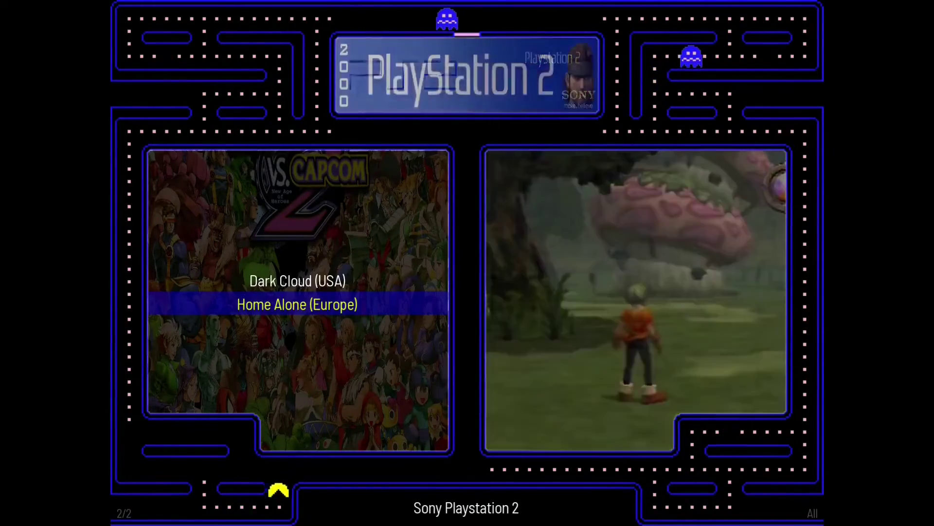
key("Up")
key("Down")
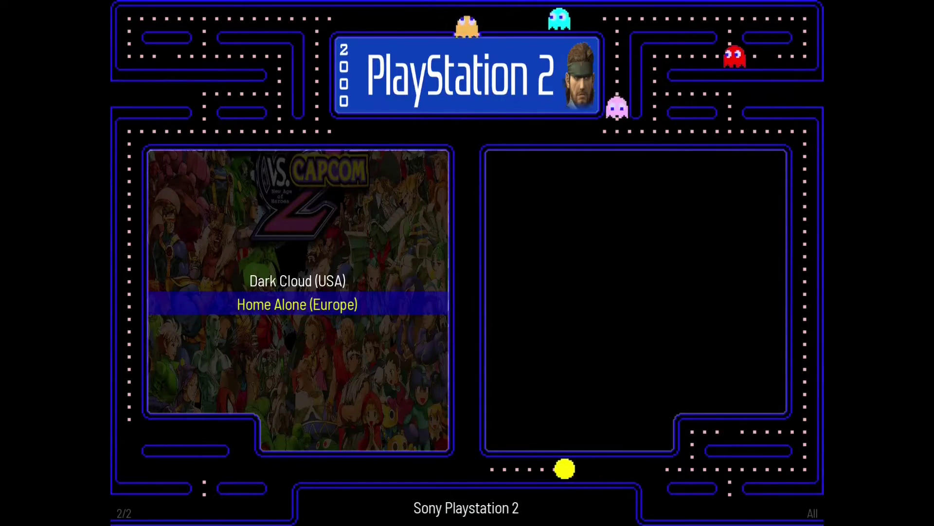
Test-launch Dark Cloud (USA) and shut down its virtual machine without saving the state.
key("Up")
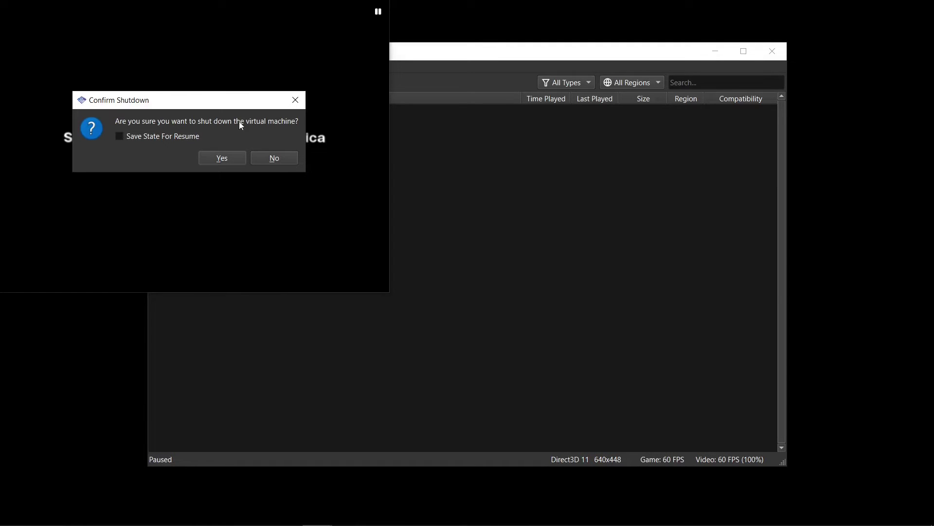
left_click(226, 161)
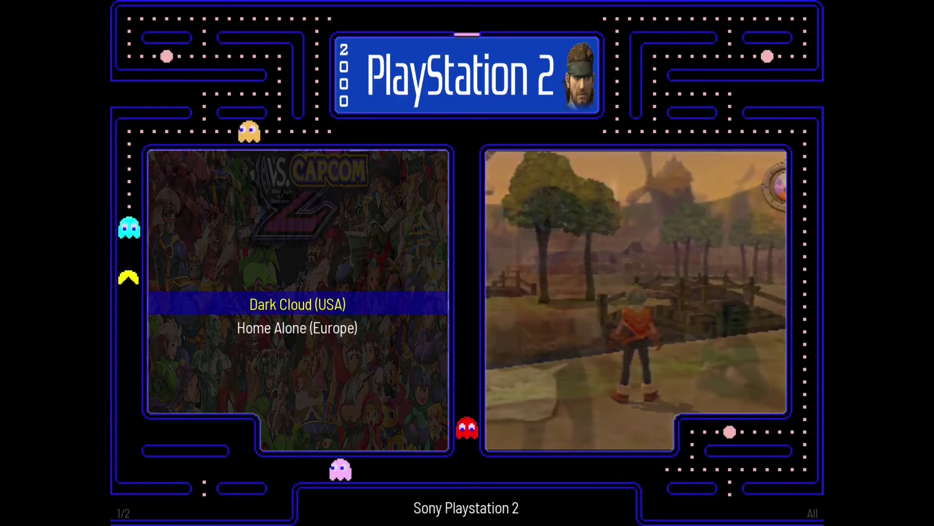
Exit Attract-Mode and open pcsx2-qt.exe from Attract's pcsx2 folder.
key("Escape")
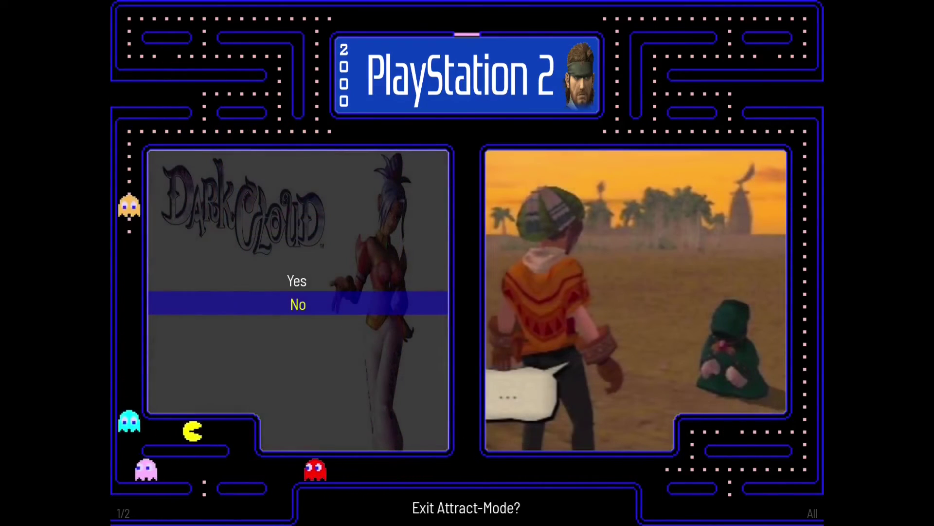
key("Up")
key("Return")
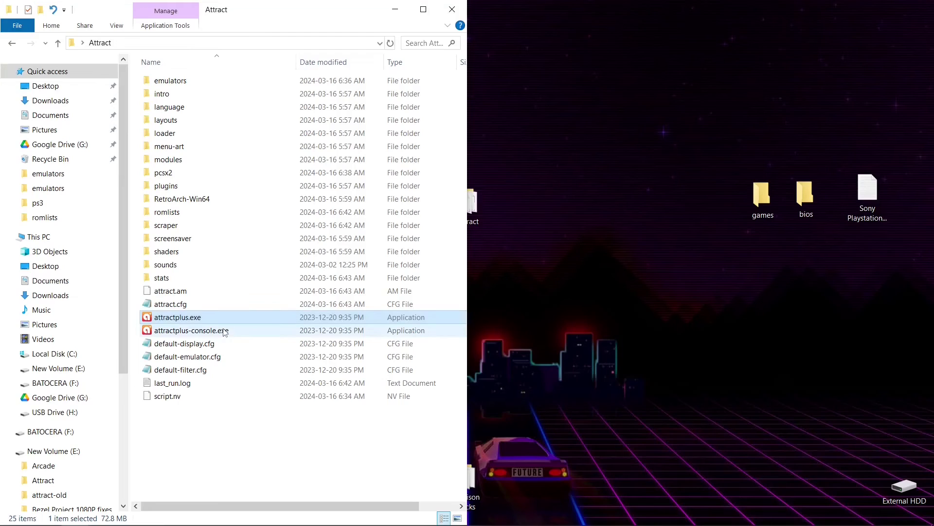
double_click(164, 173)
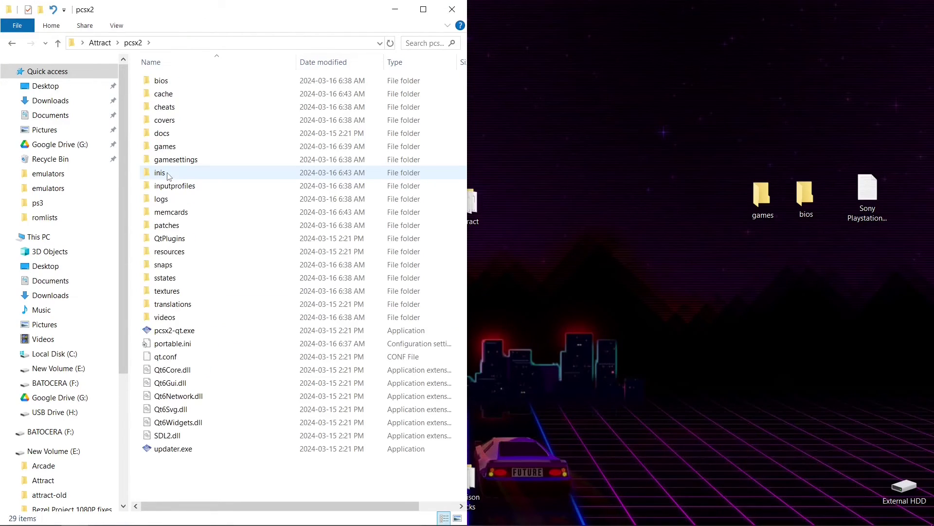
double_click(174, 331)
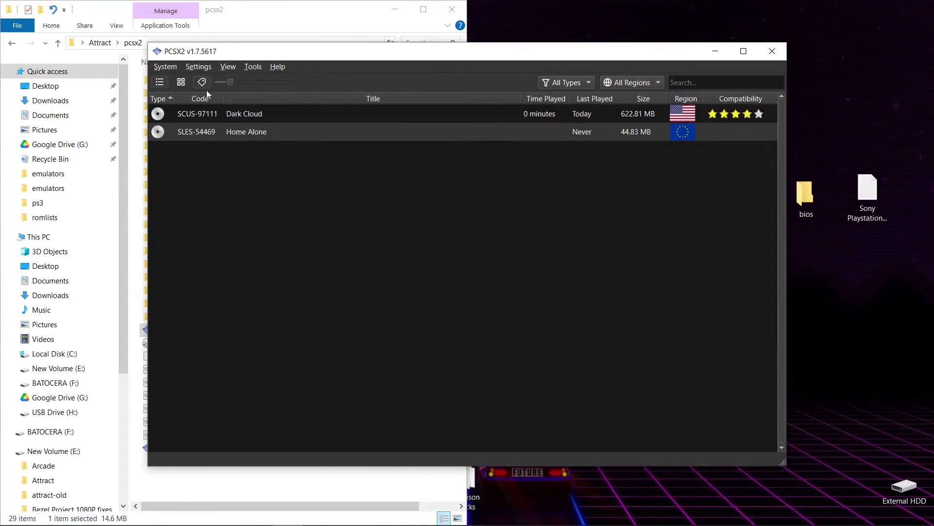
Turn off Confirm Shutdown in the PCSX2 Interface settings and close the emulator.
left_click(203, 69)
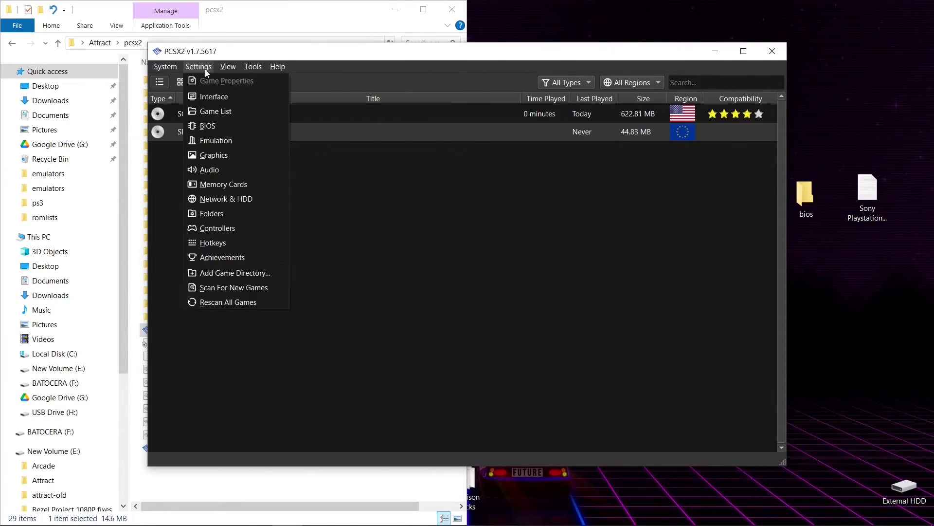
left_click(214, 97)
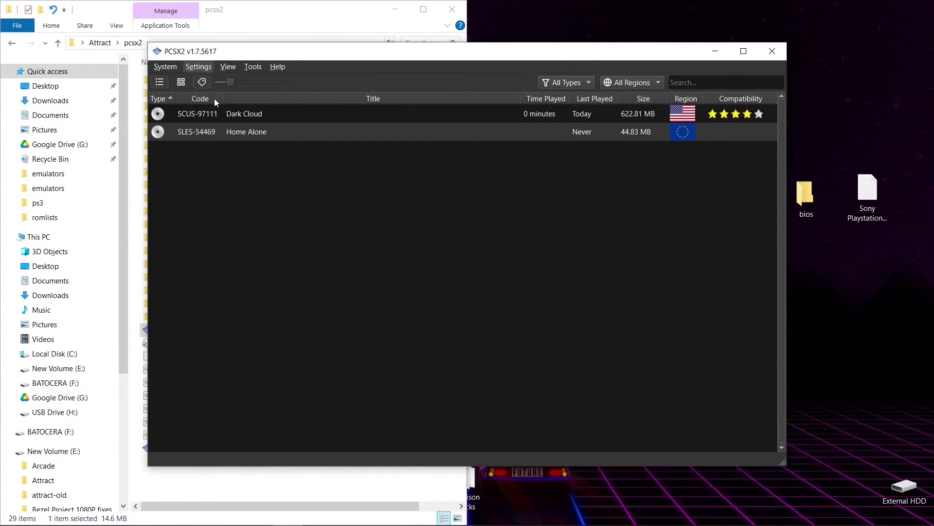
mouse_move(380, 168)
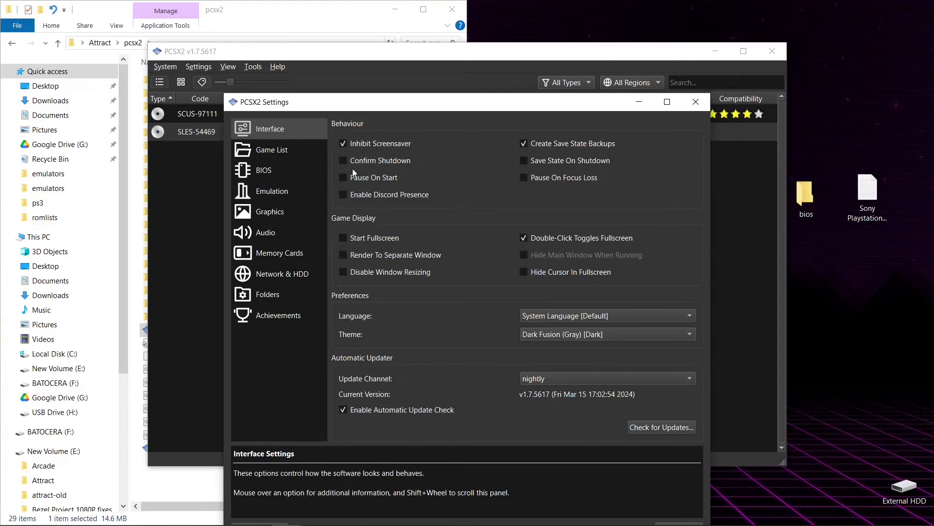
left_click_drag(449, 105, 449, 53)
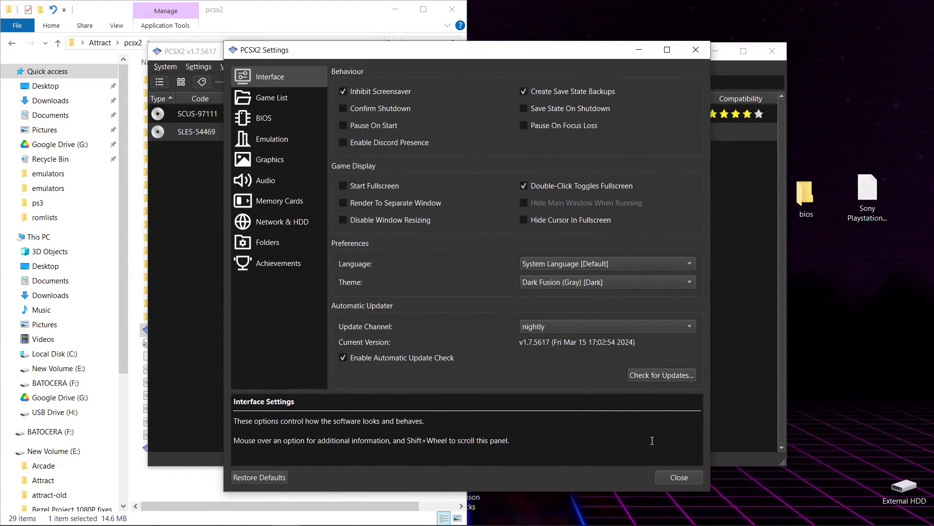
left_click(673, 476)
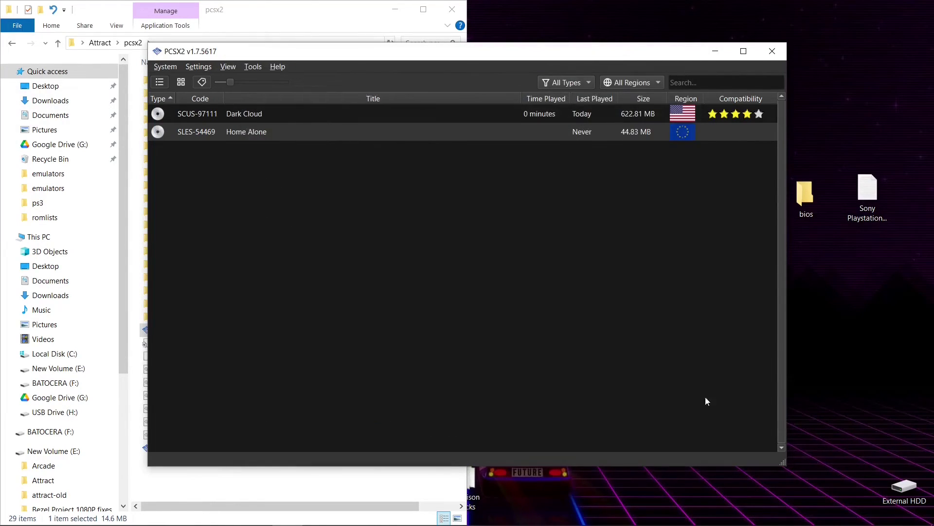
left_click(774, 57)
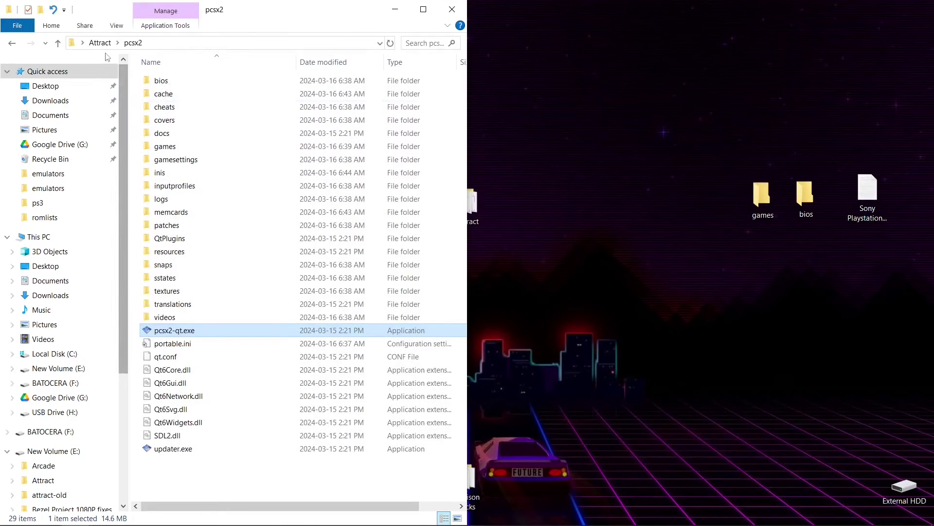
Restart attractplus.exe from the Attract folder and check the Dark Cloud and Home Alone entries under Sony Playstation 2.
left_click(99, 42)
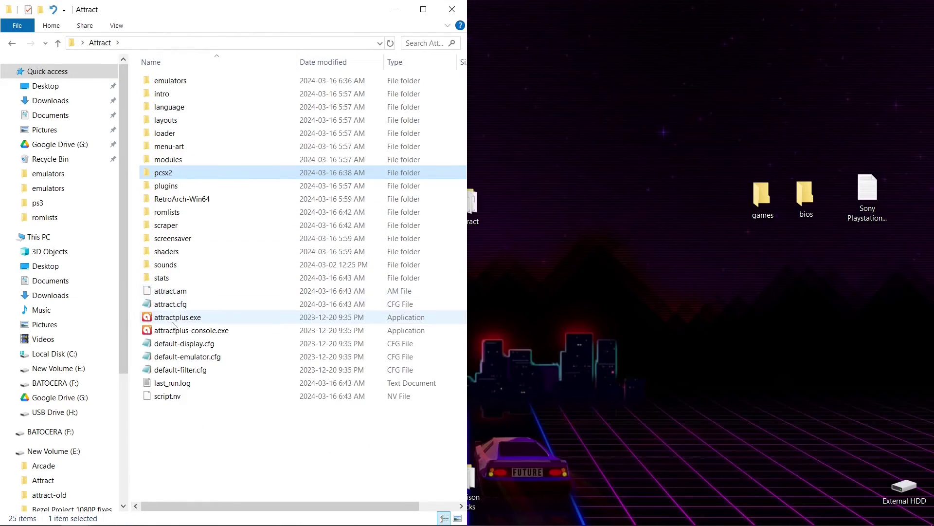
double_click(174, 318)
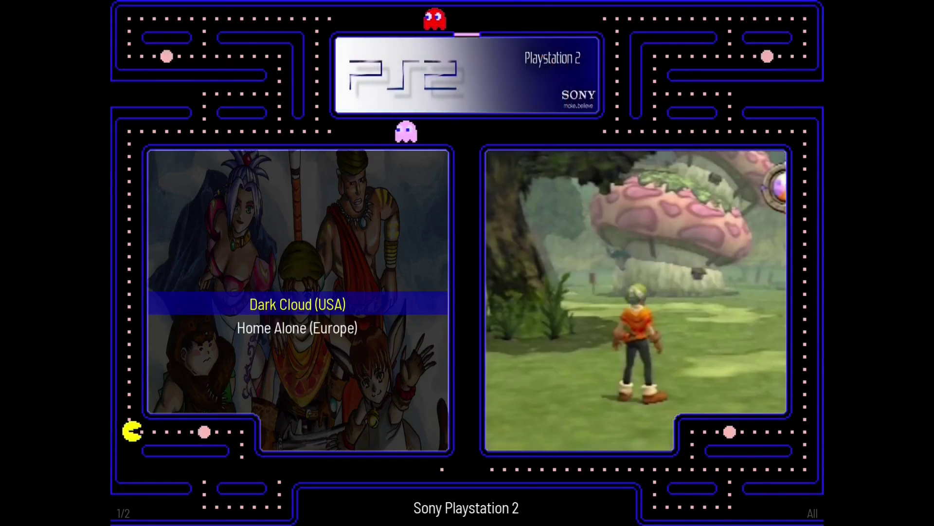
key("Down")
key("Up")
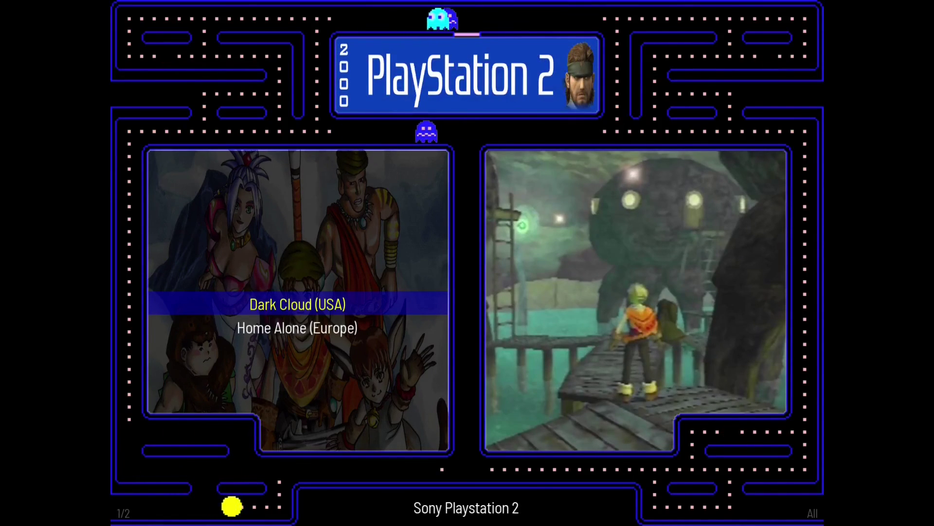